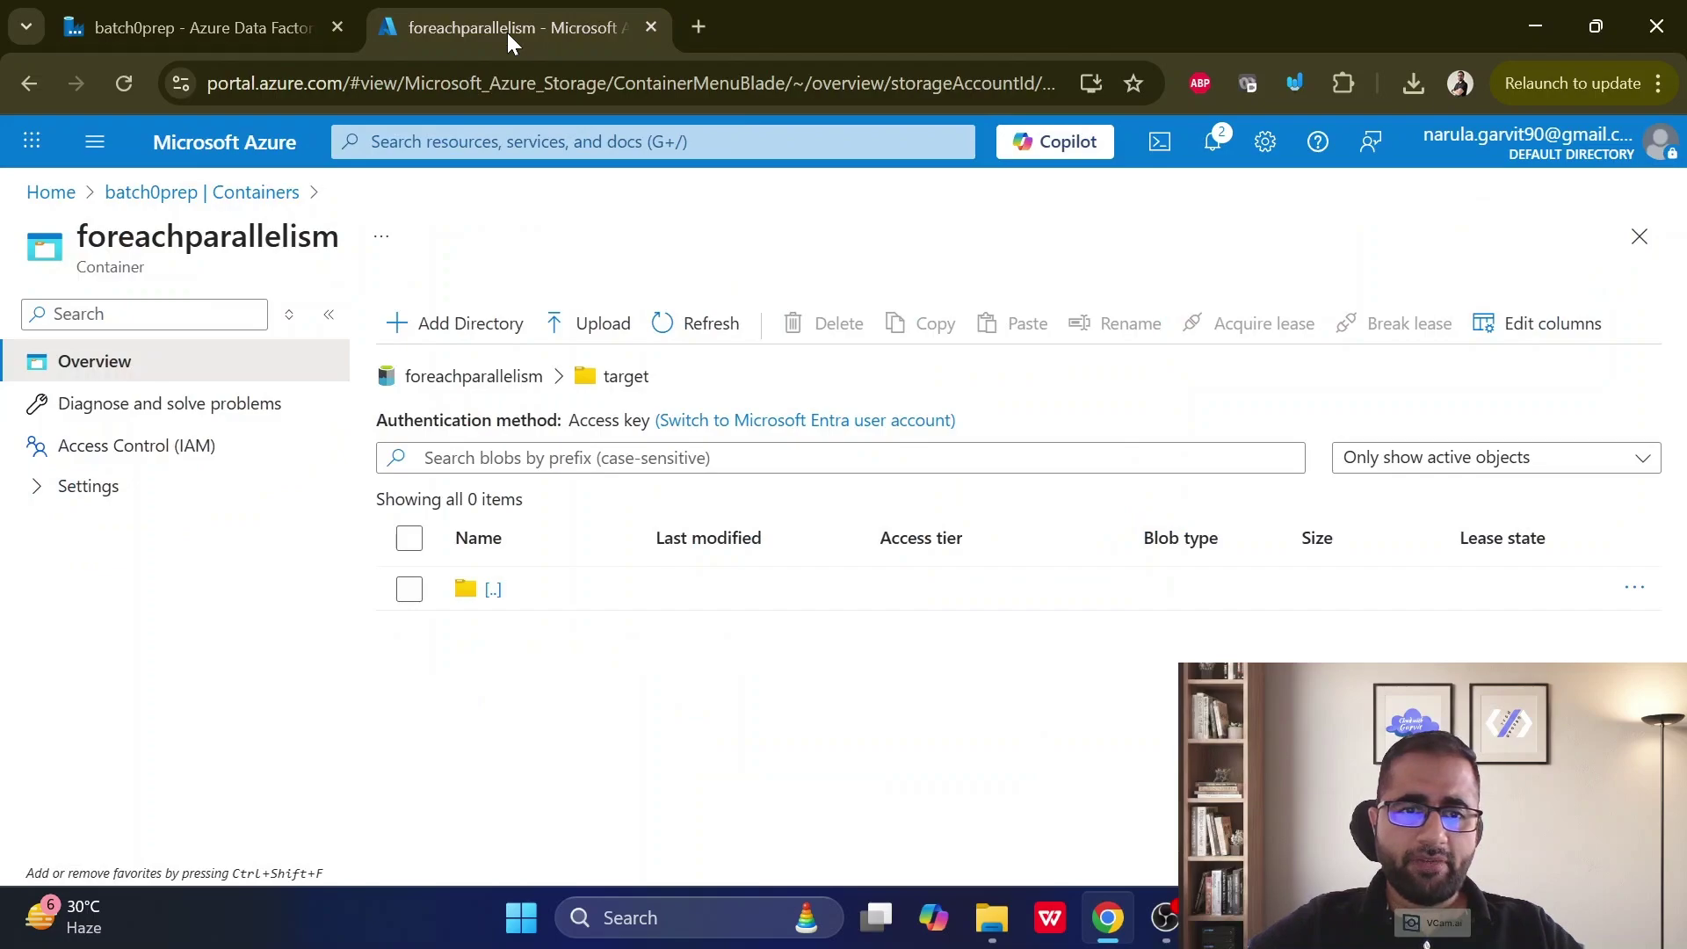
- Inspect the contents of the source and target folders in the foreachparallelism container, then return to the container root
left_click(481, 377)
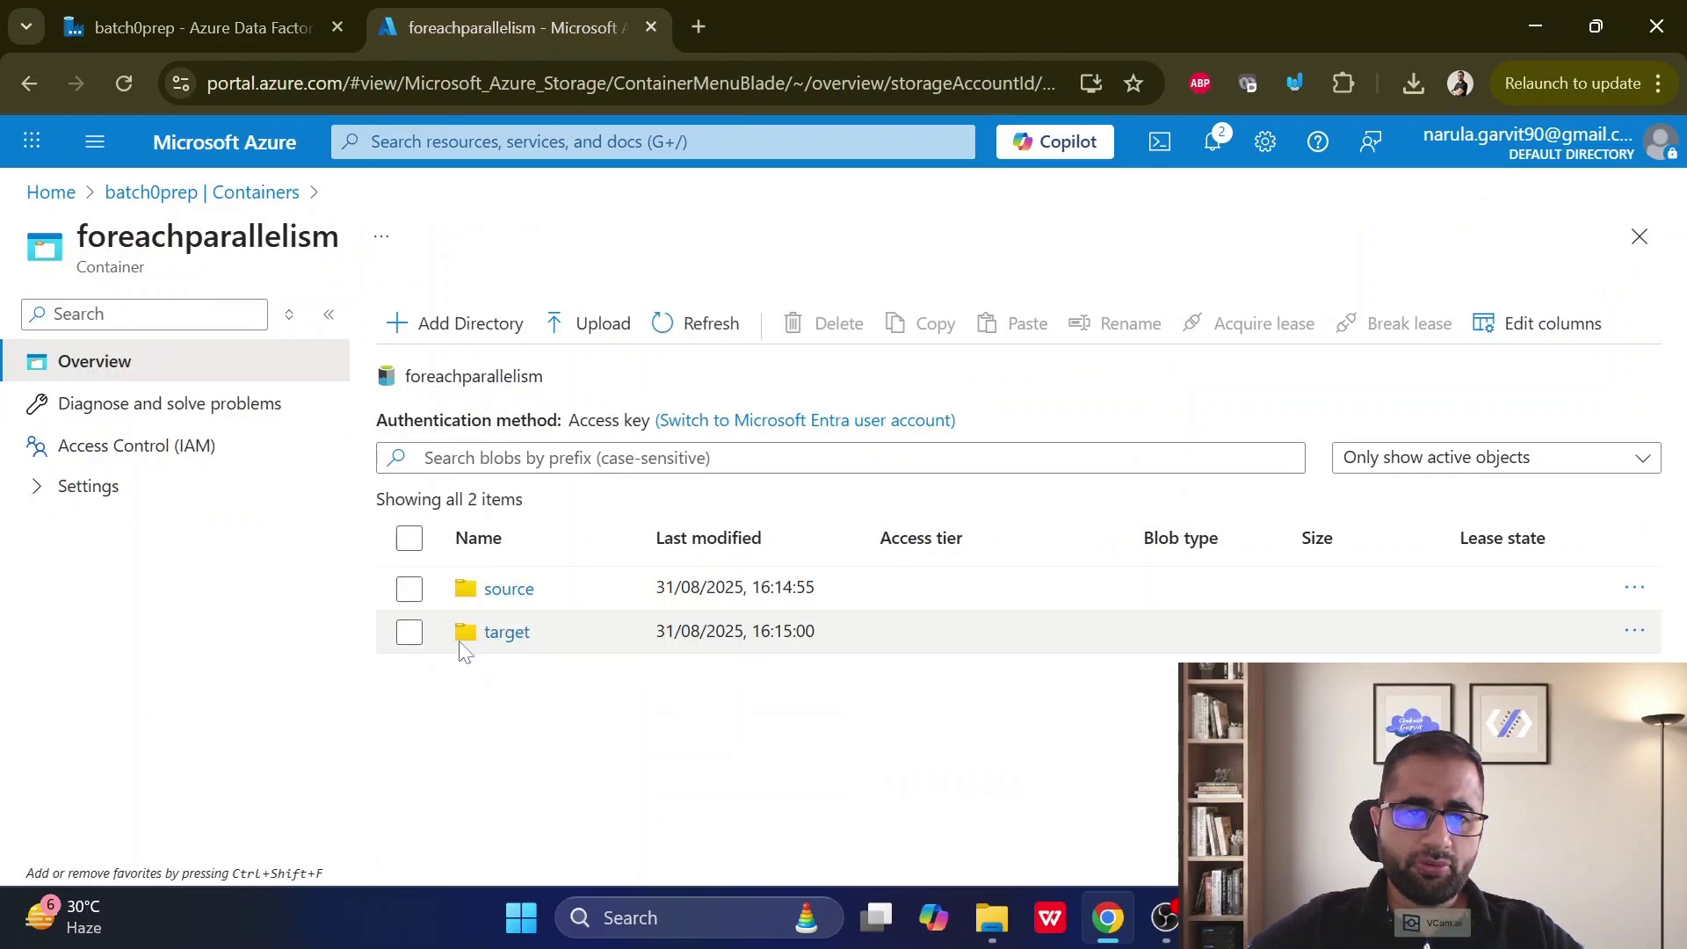
left_click(513, 589)
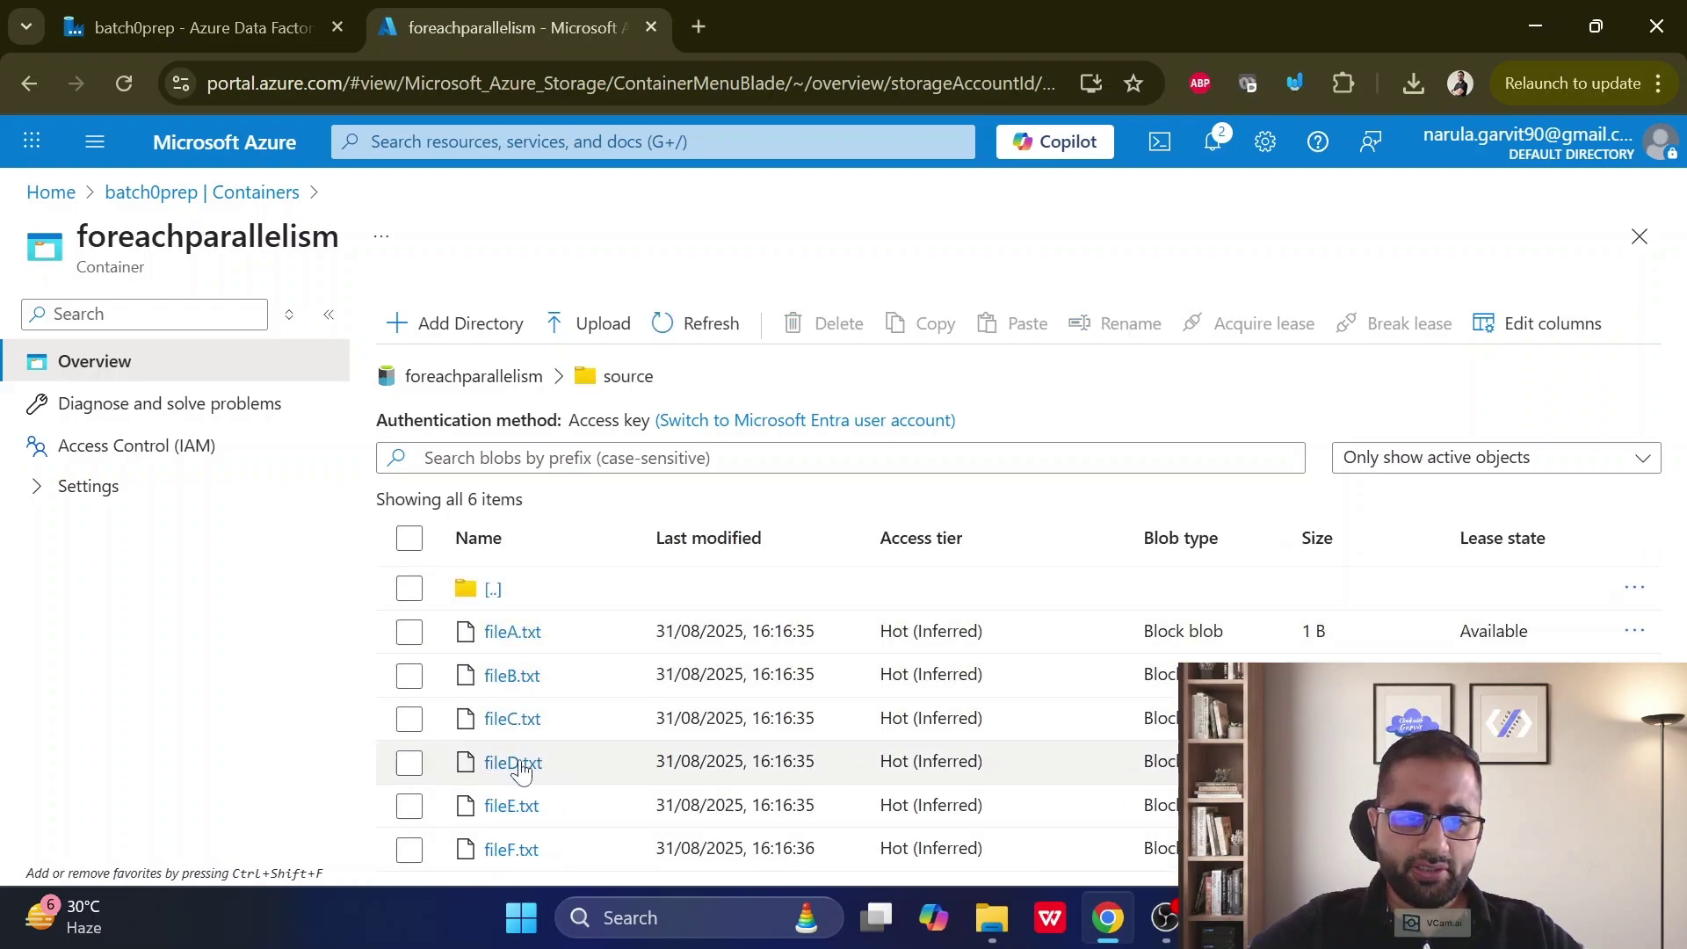
left_click(518, 384)
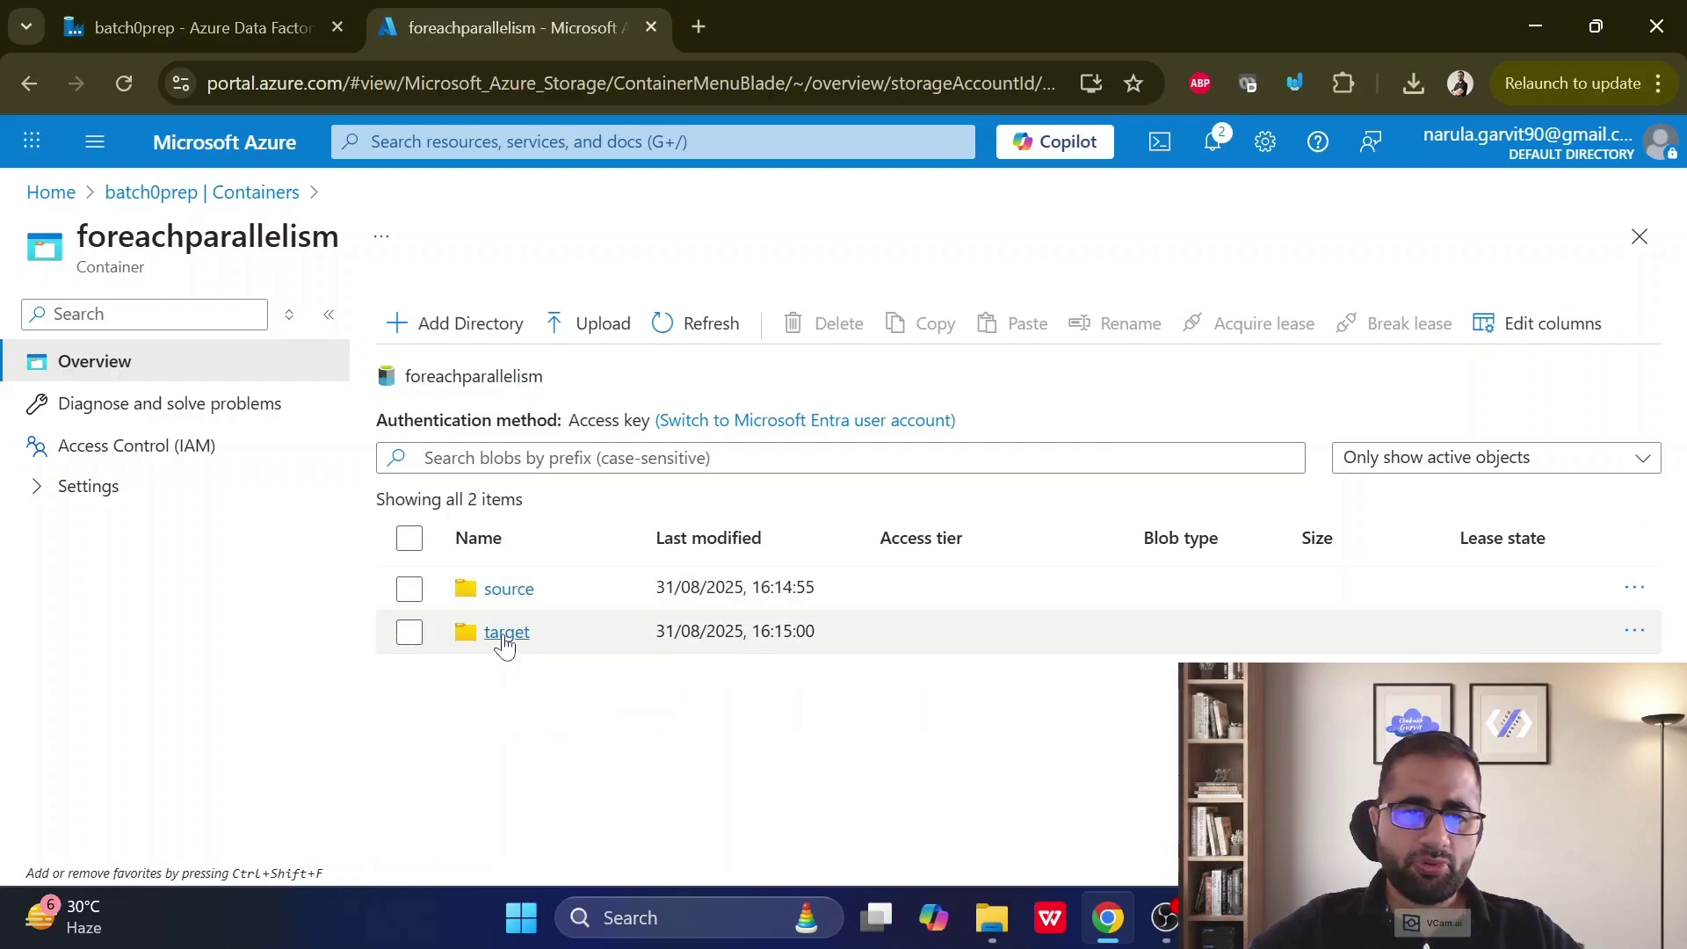
left_click(506, 632)
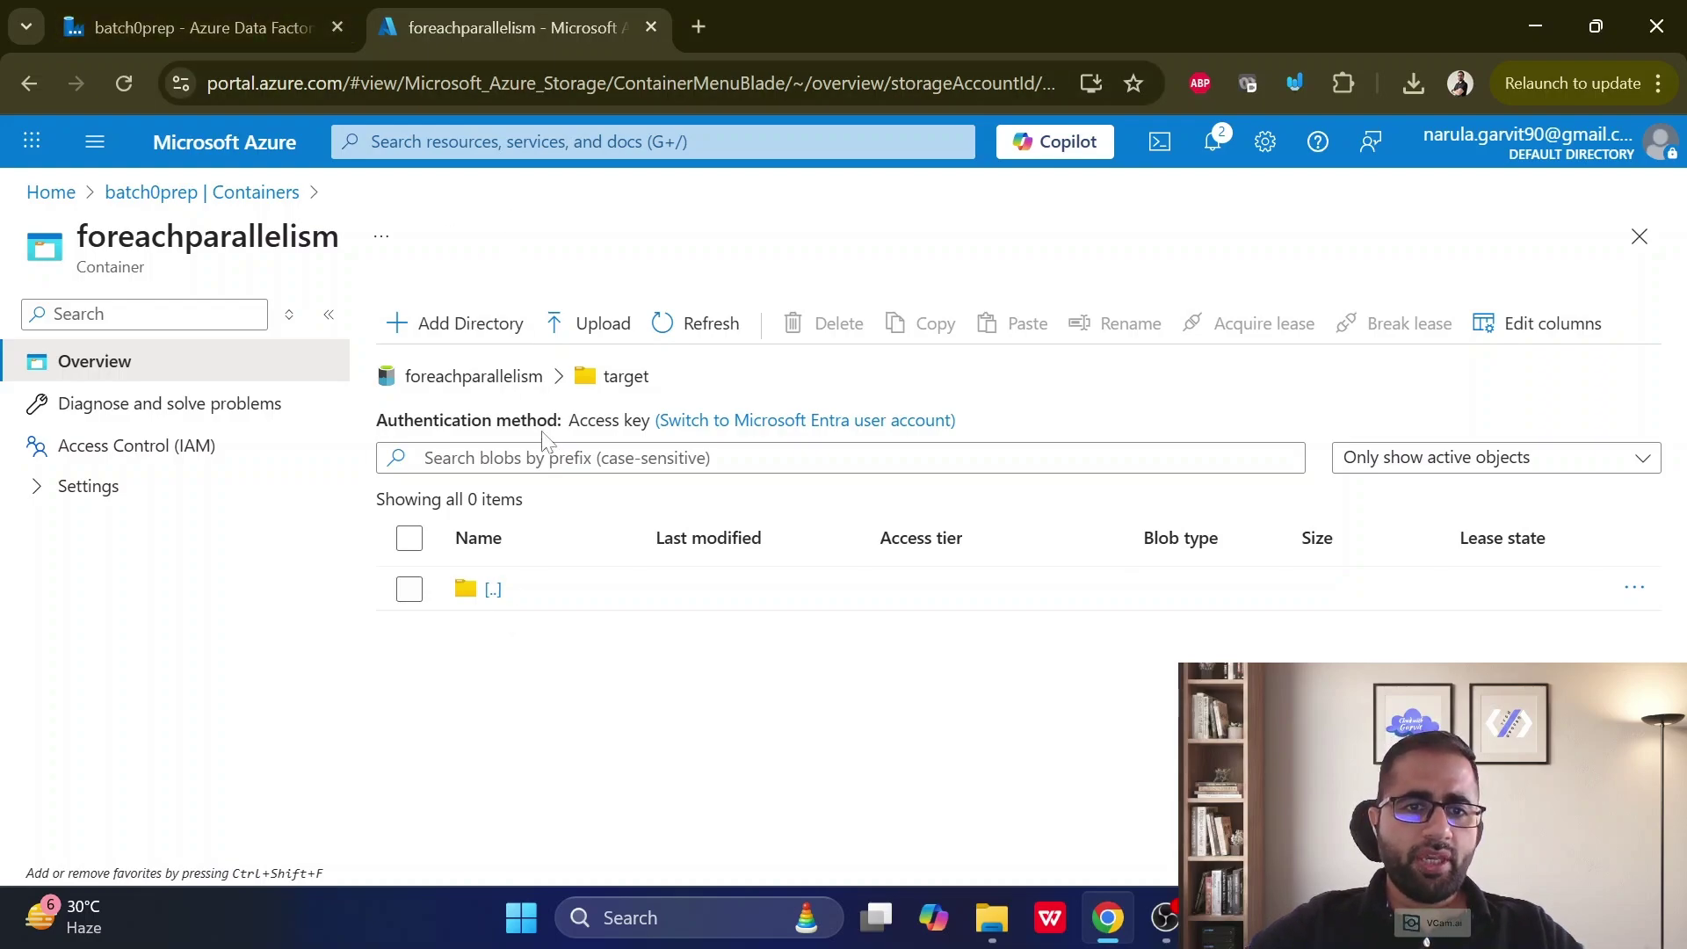
left_click(517, 380)
- Switch to Data Factory and review the ForEach1 settings, toggling Sequential off to view the batch count and back on
left_click(290, 31)
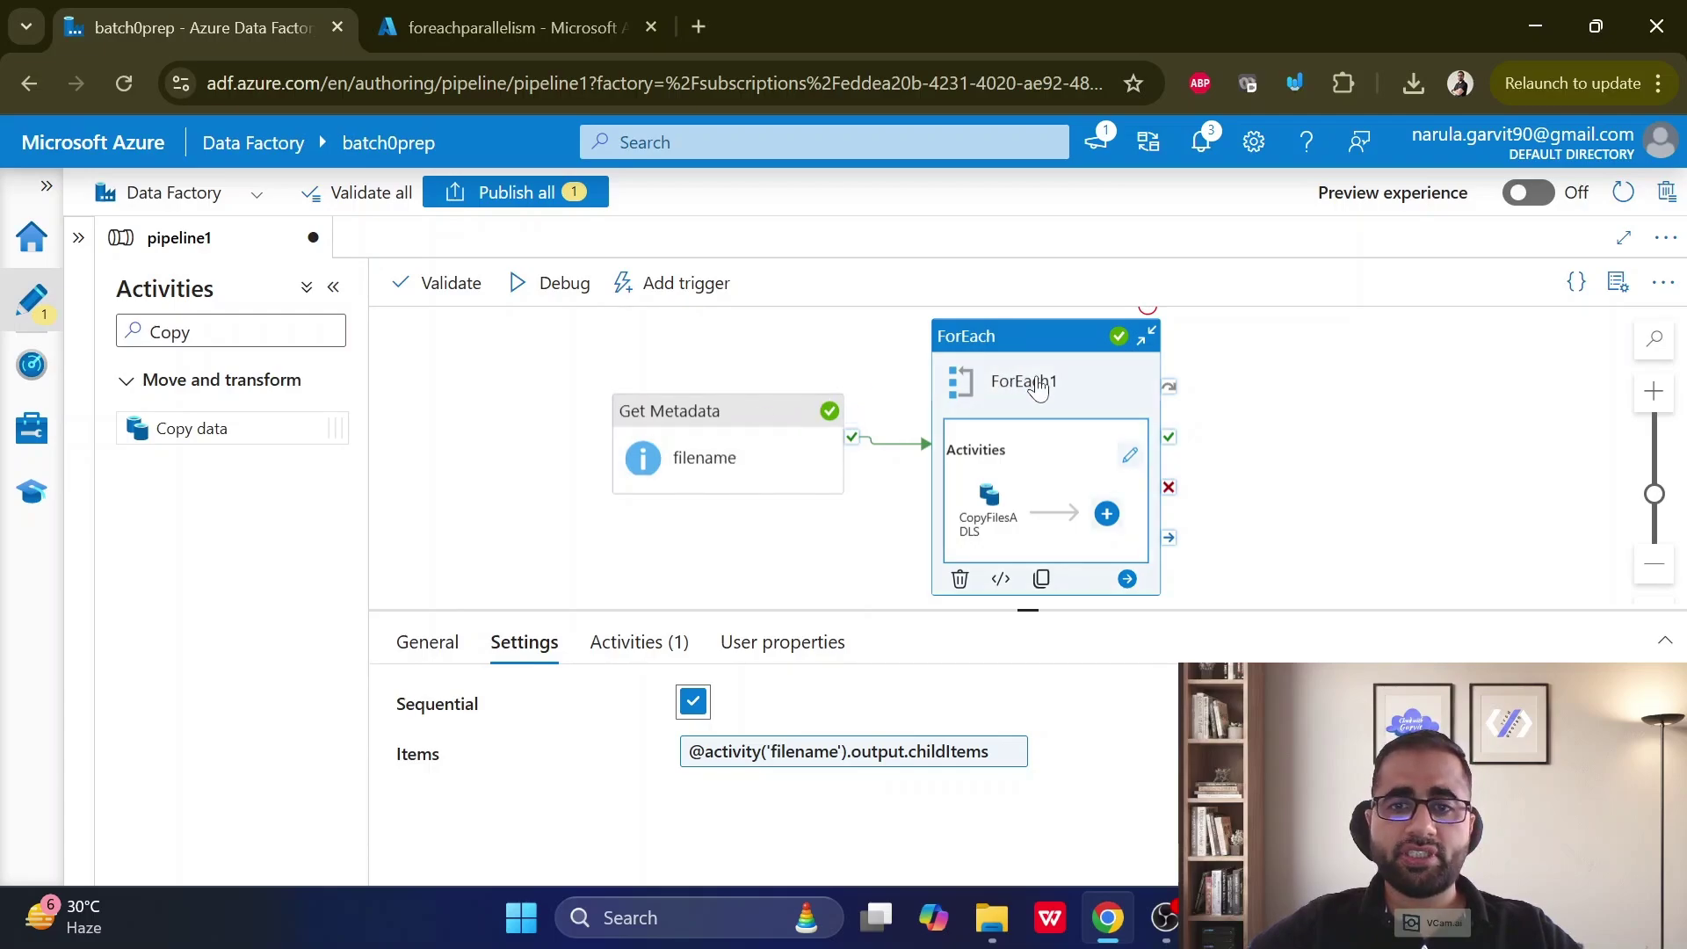
left_click(1047, 330)
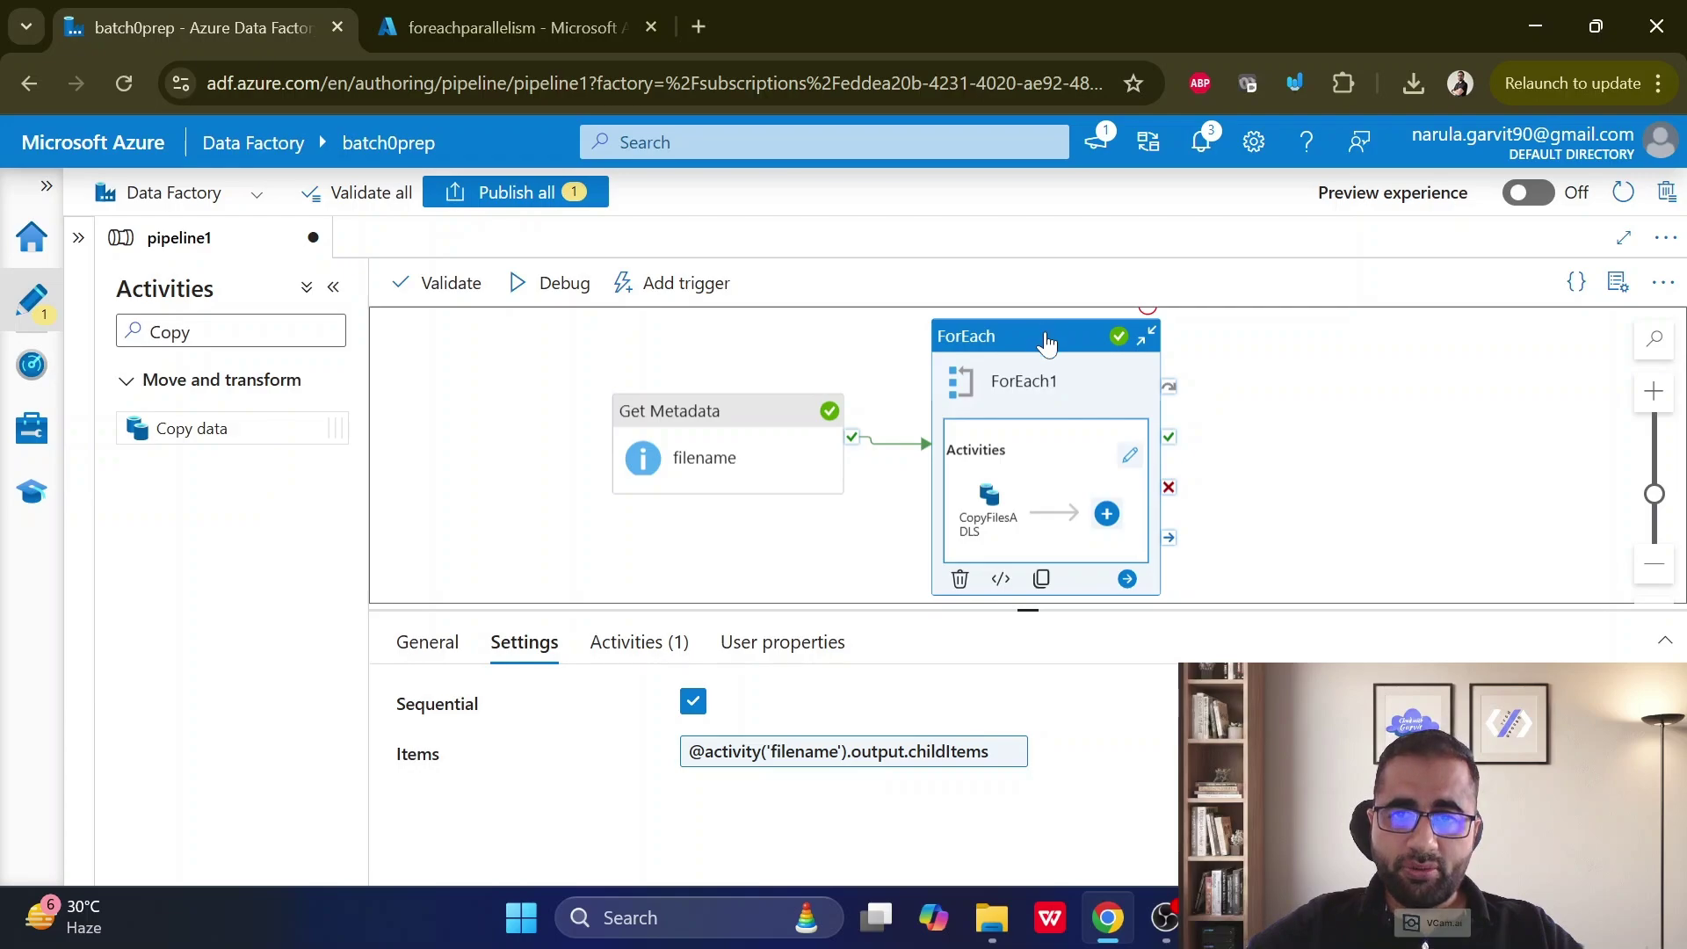
left_click(408, 650)
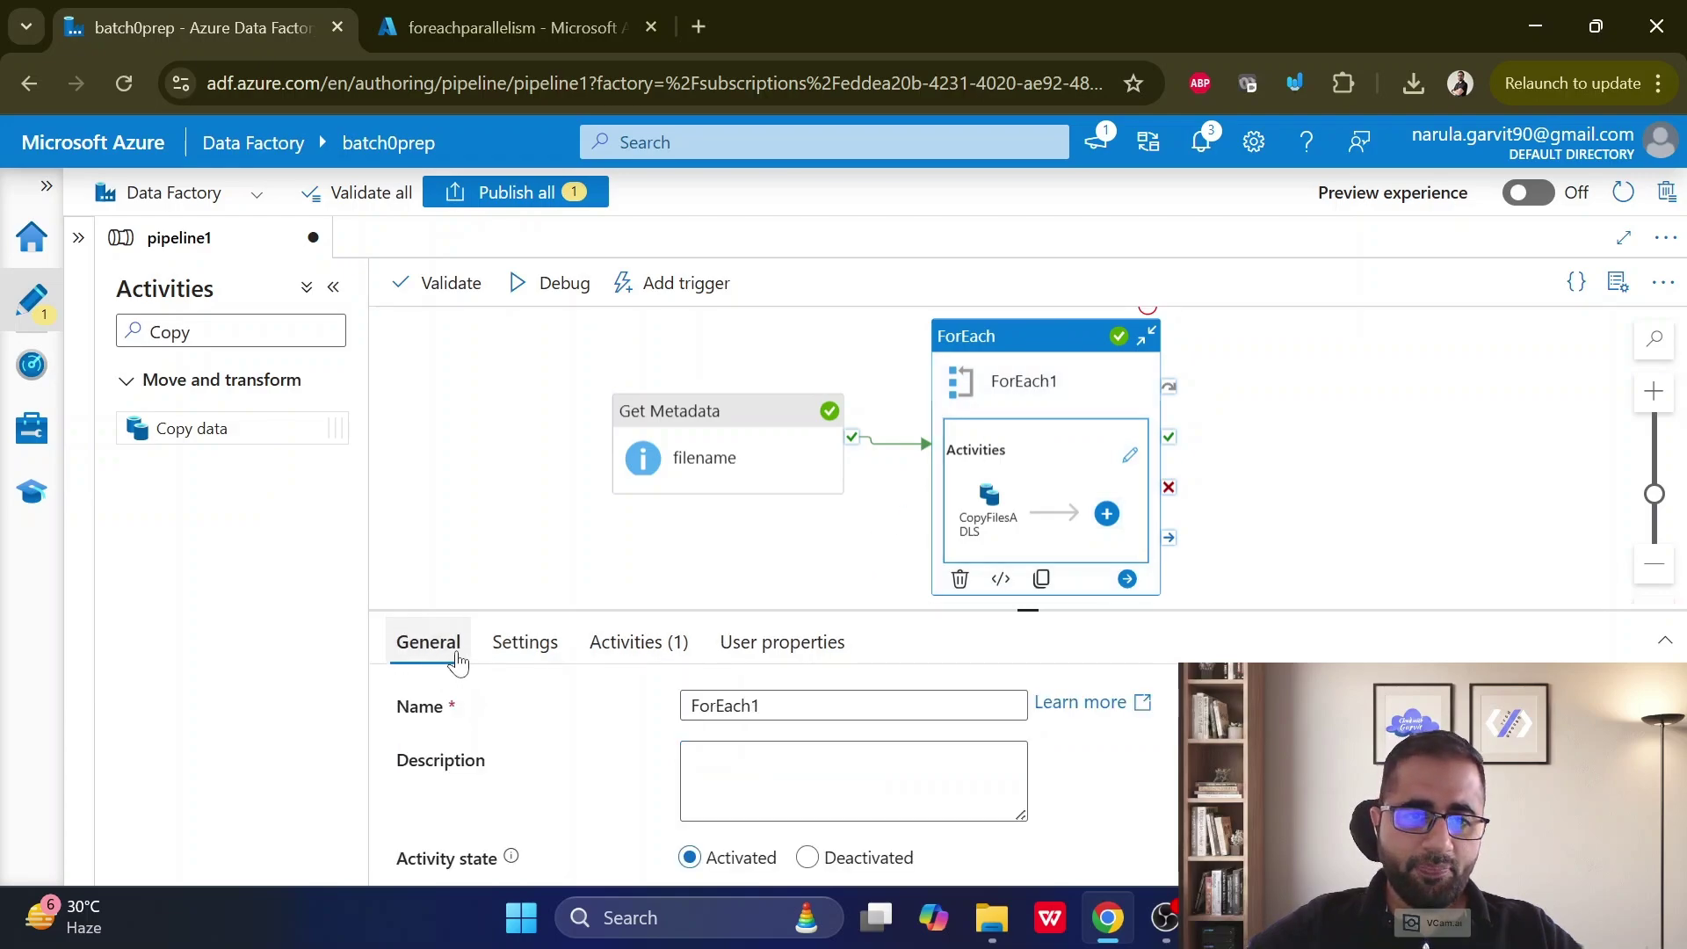
left_click(524, 647)
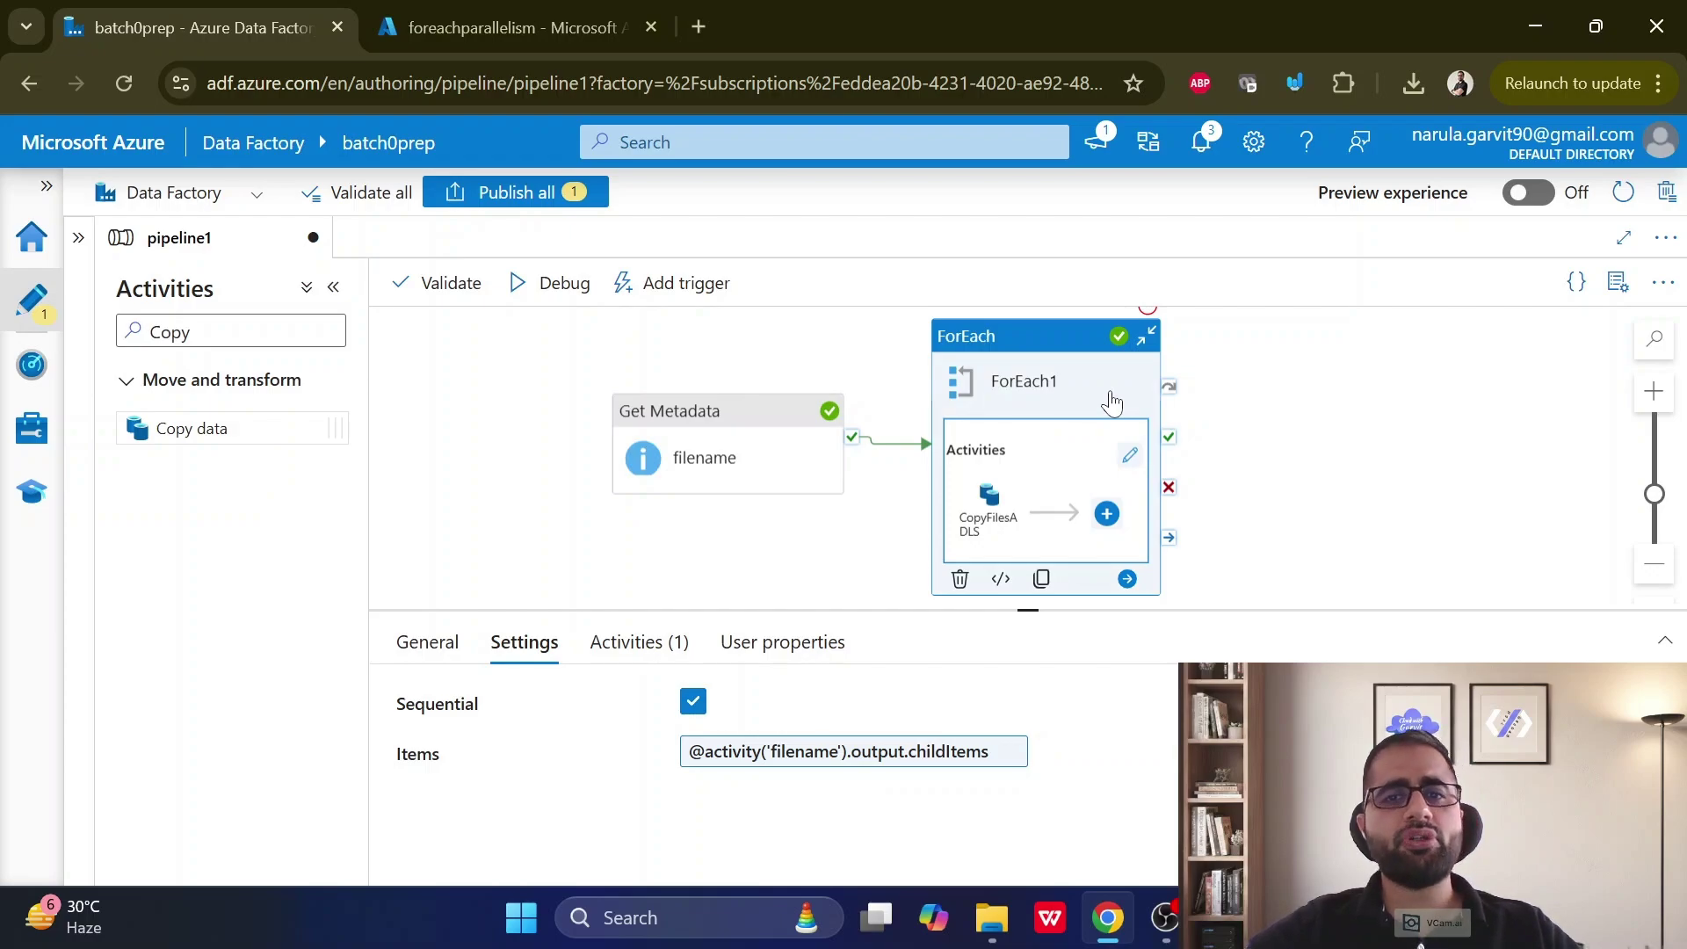
left_click(693, 702)
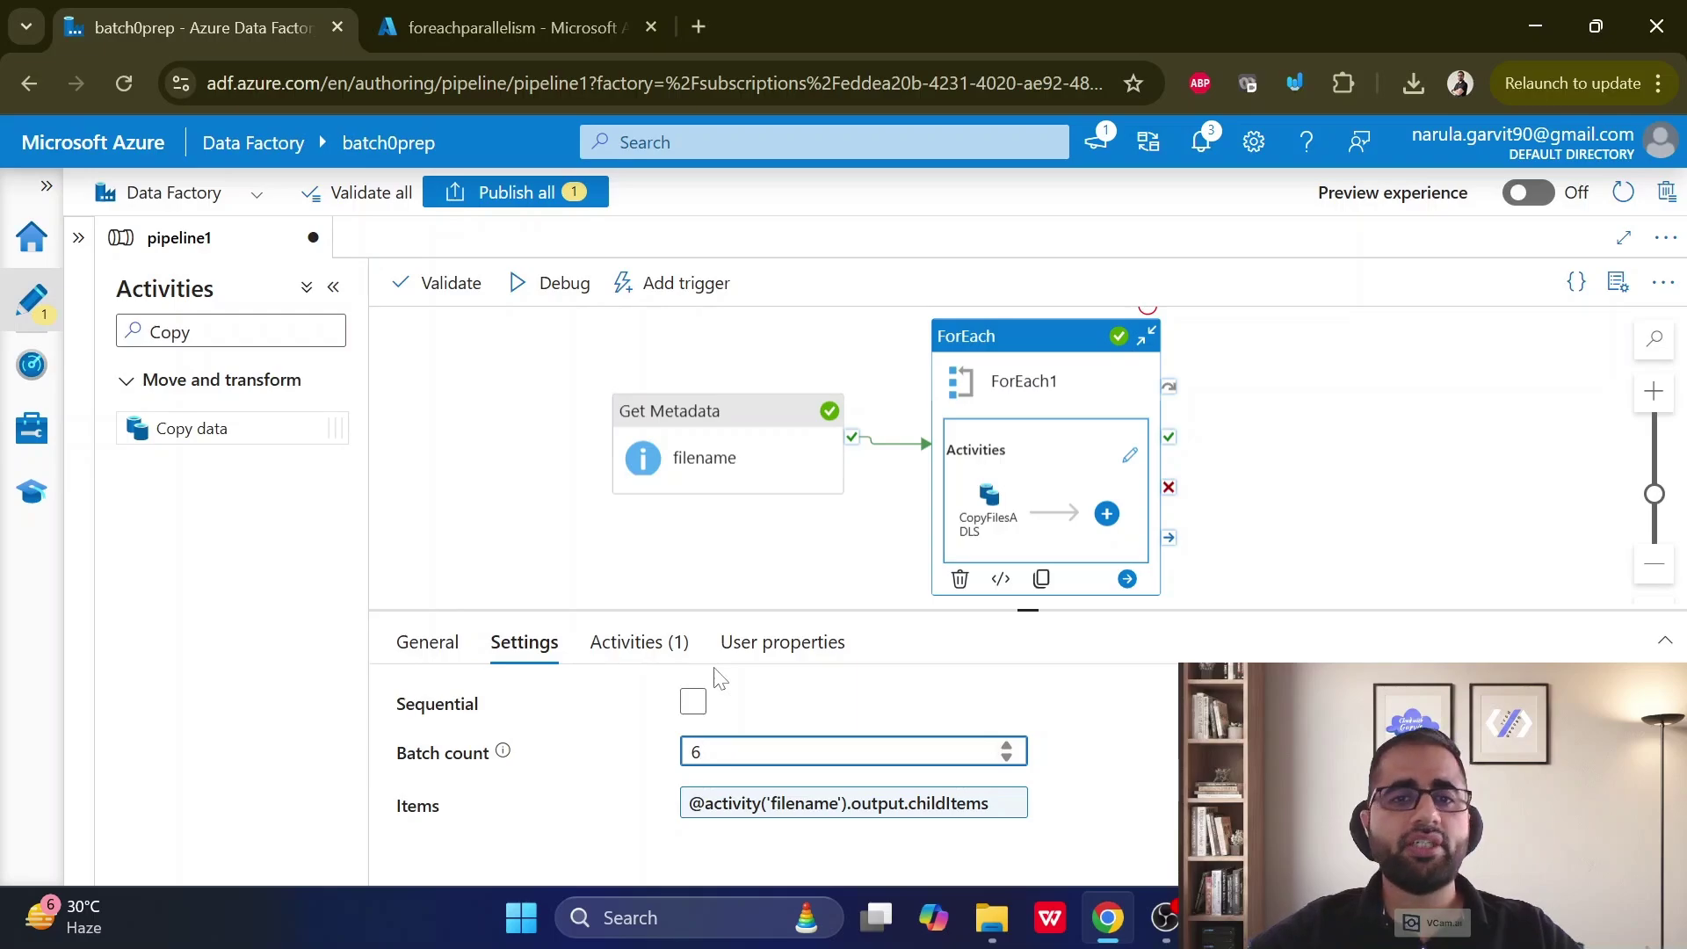
left_click(694, 703)
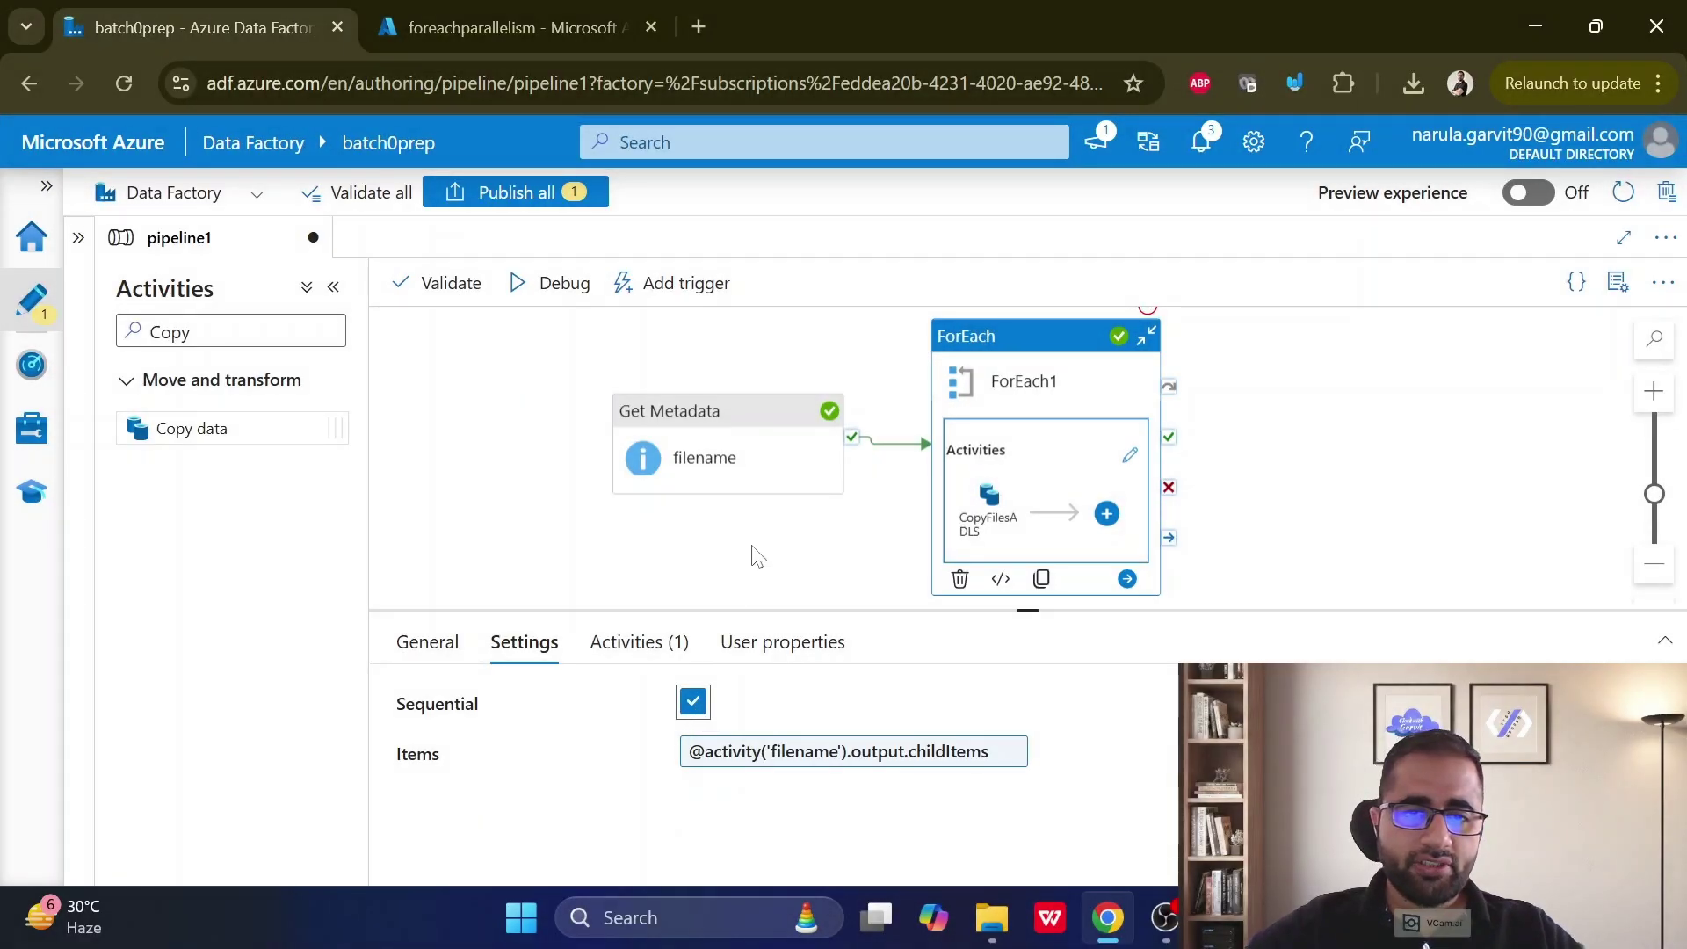
- Debug-run pipeline1 with sequential ForEach iterations and refresh the run output to follow each CopyFilesADLS activity
left_click(566, 295)
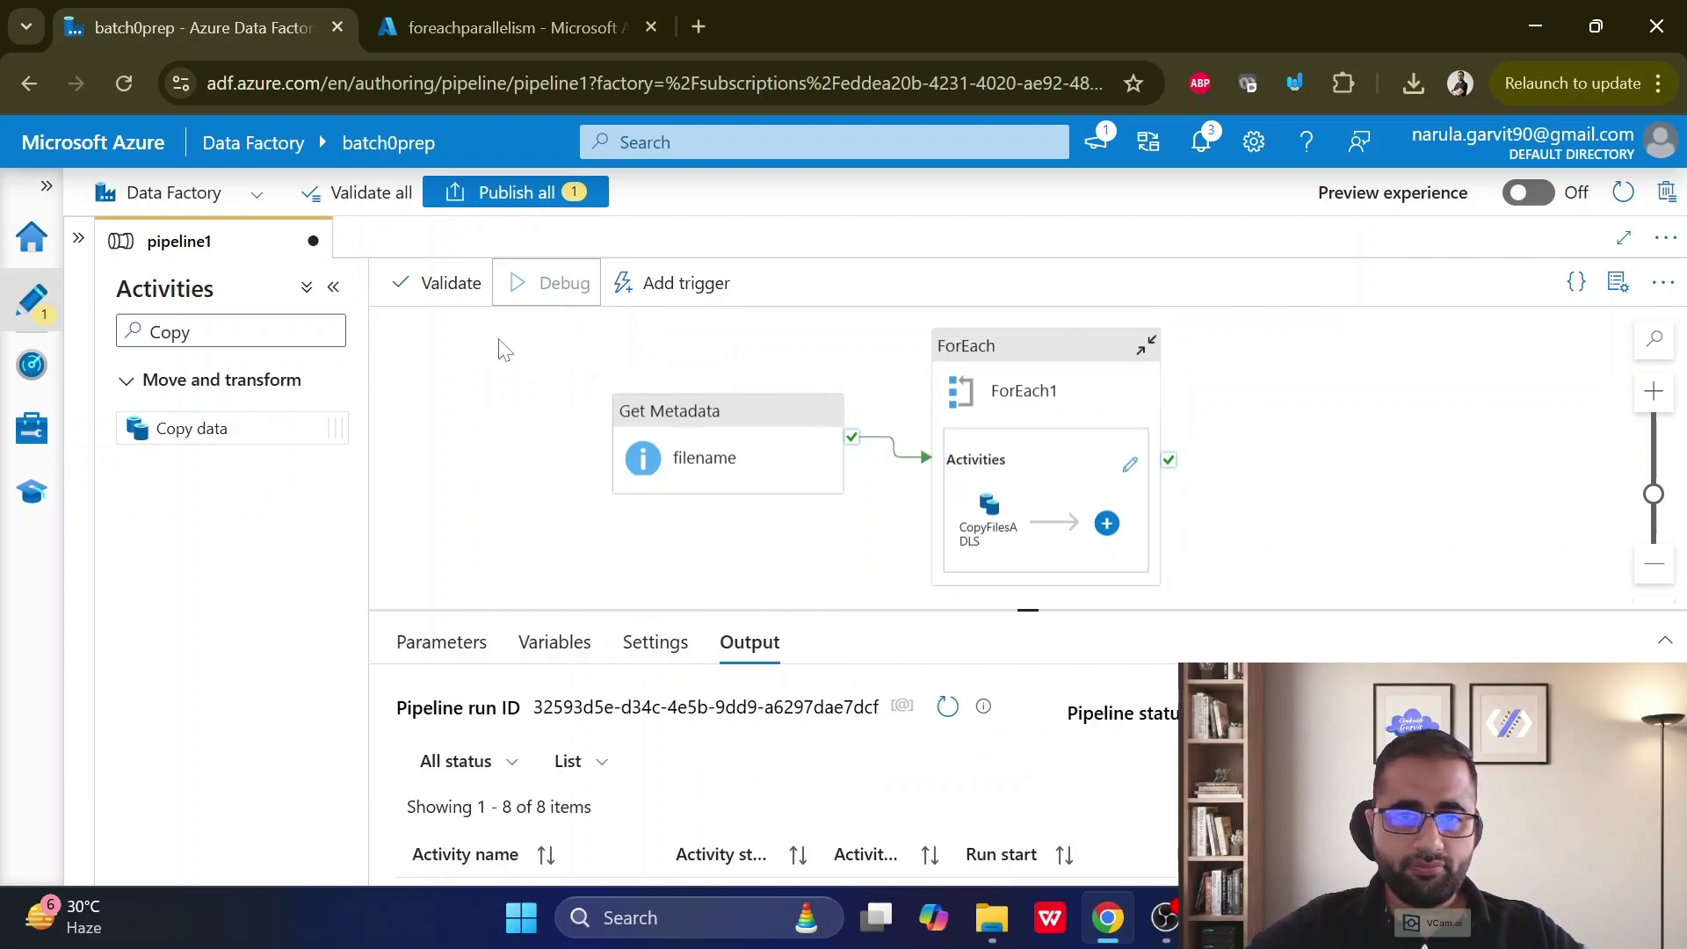
left_click_drag(1026, 608, 1045, 461)
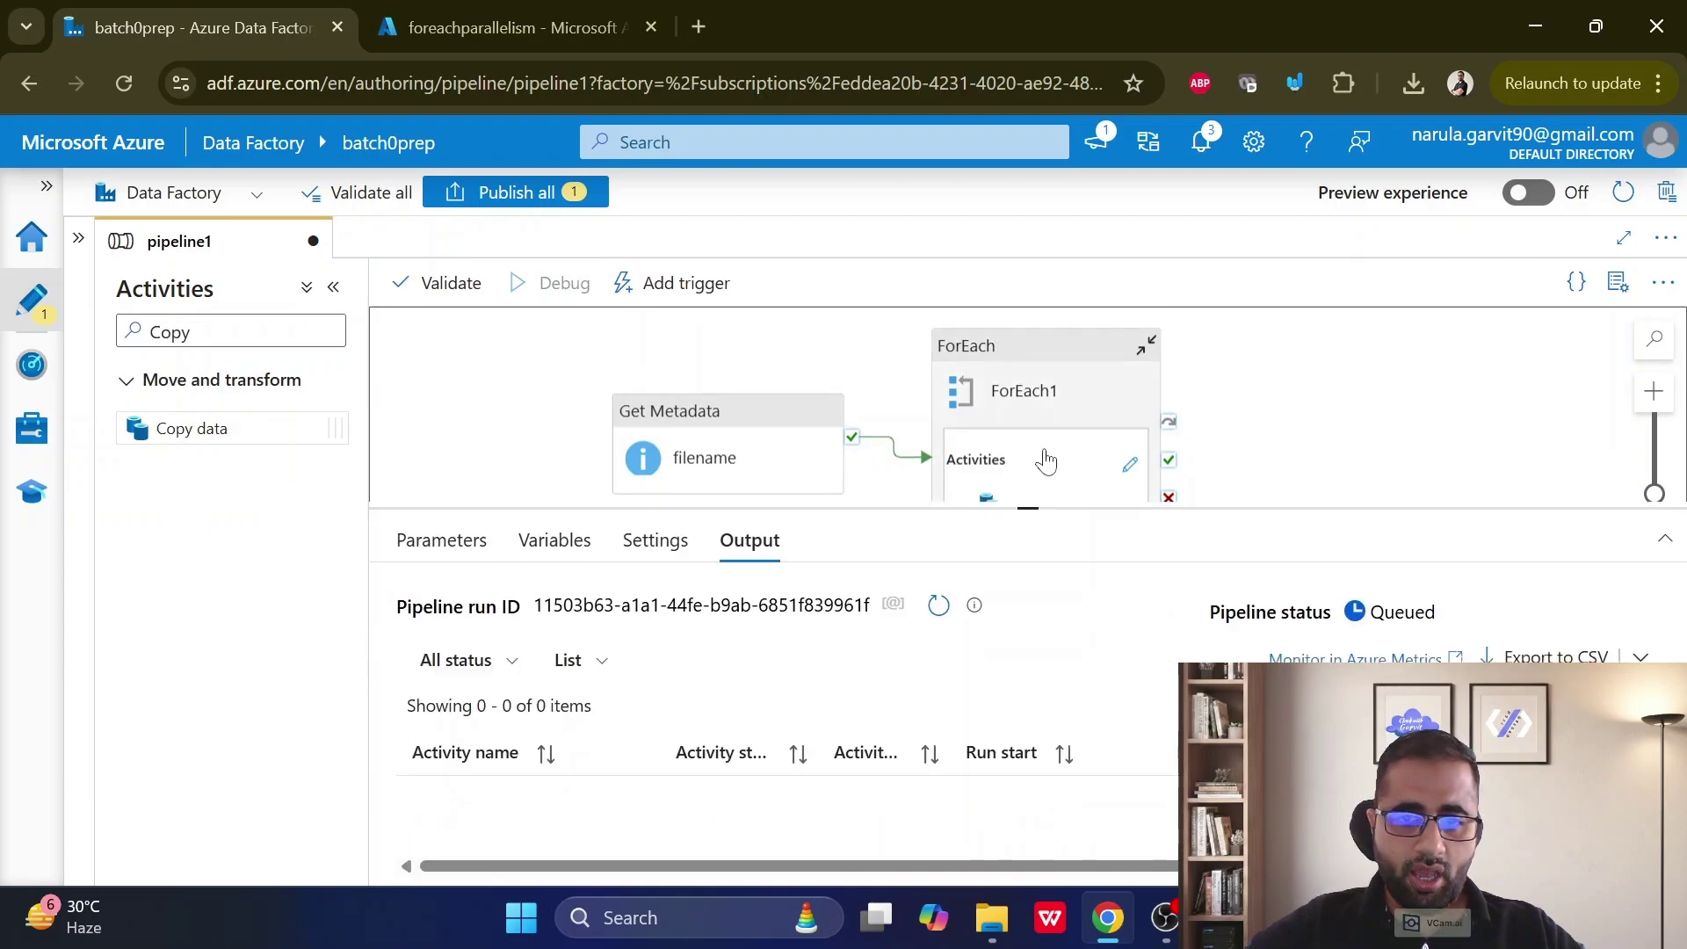
left_click(938, 488)
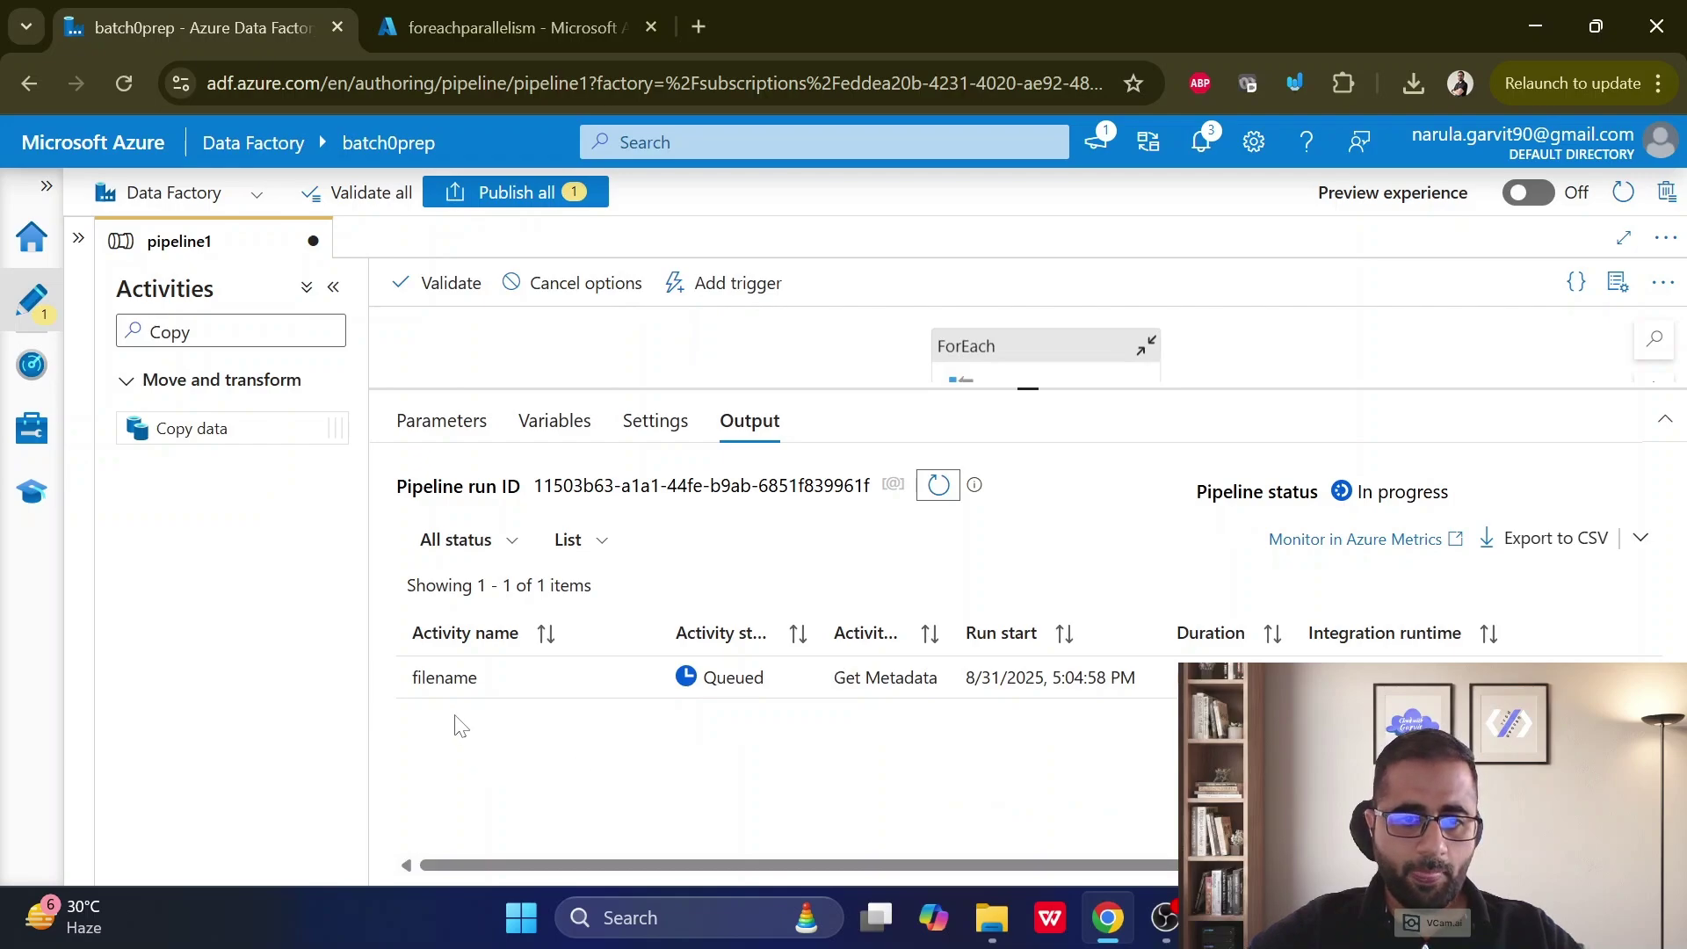
mouse_move(447, 688)
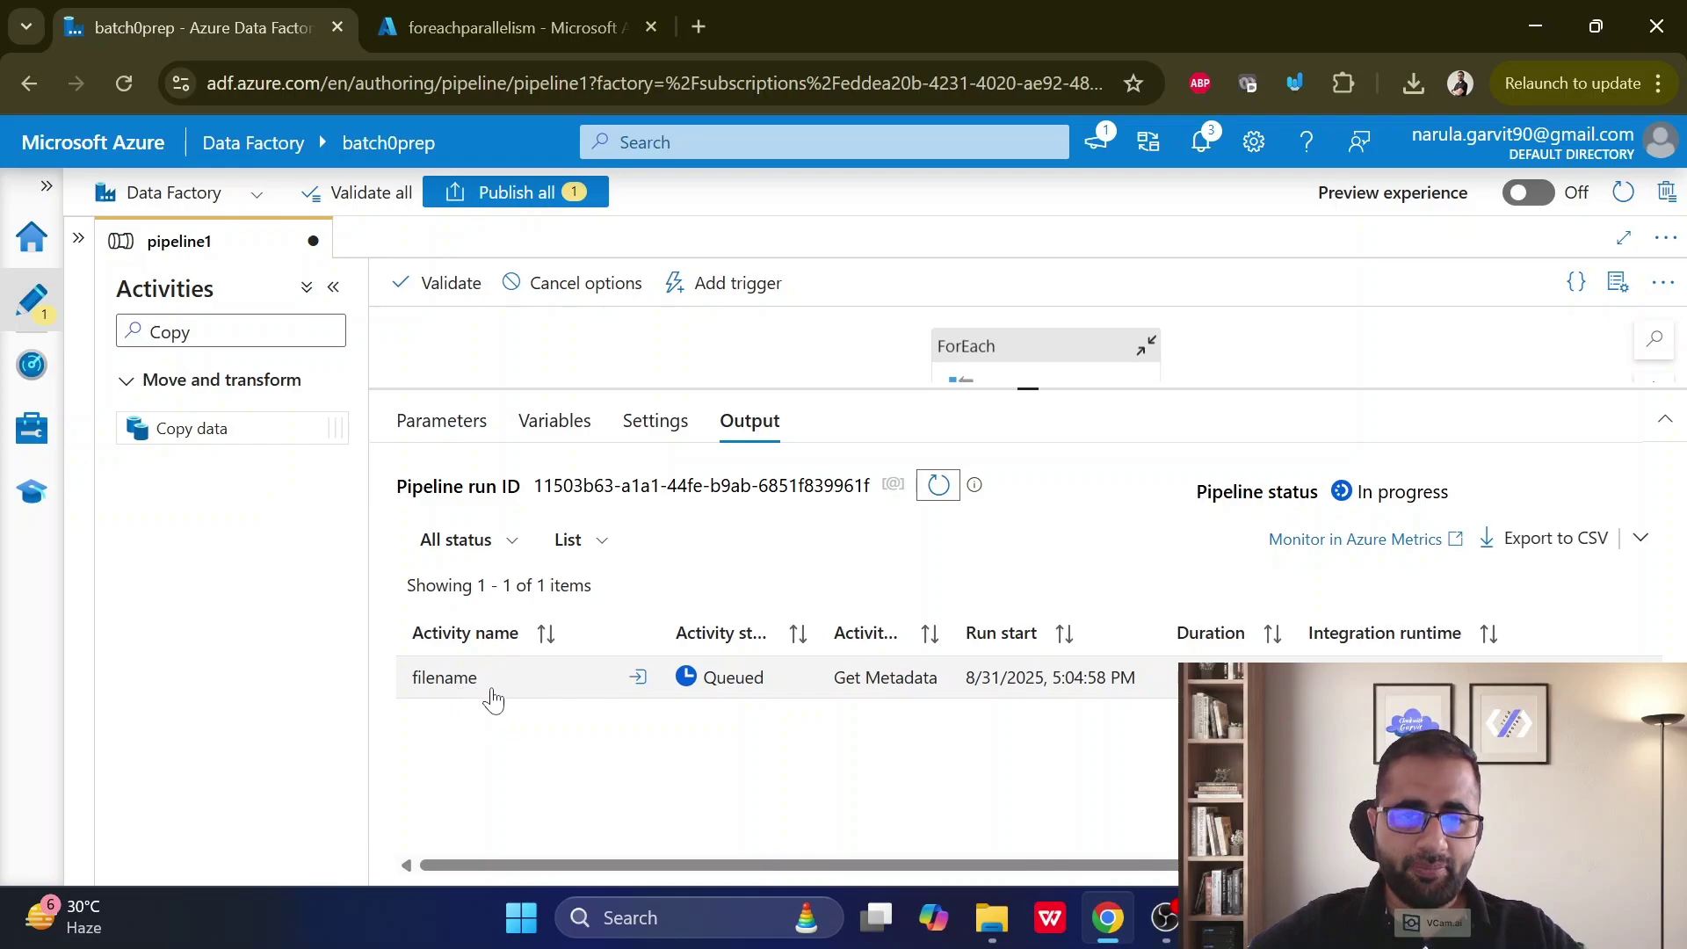
left_click(940, 485)
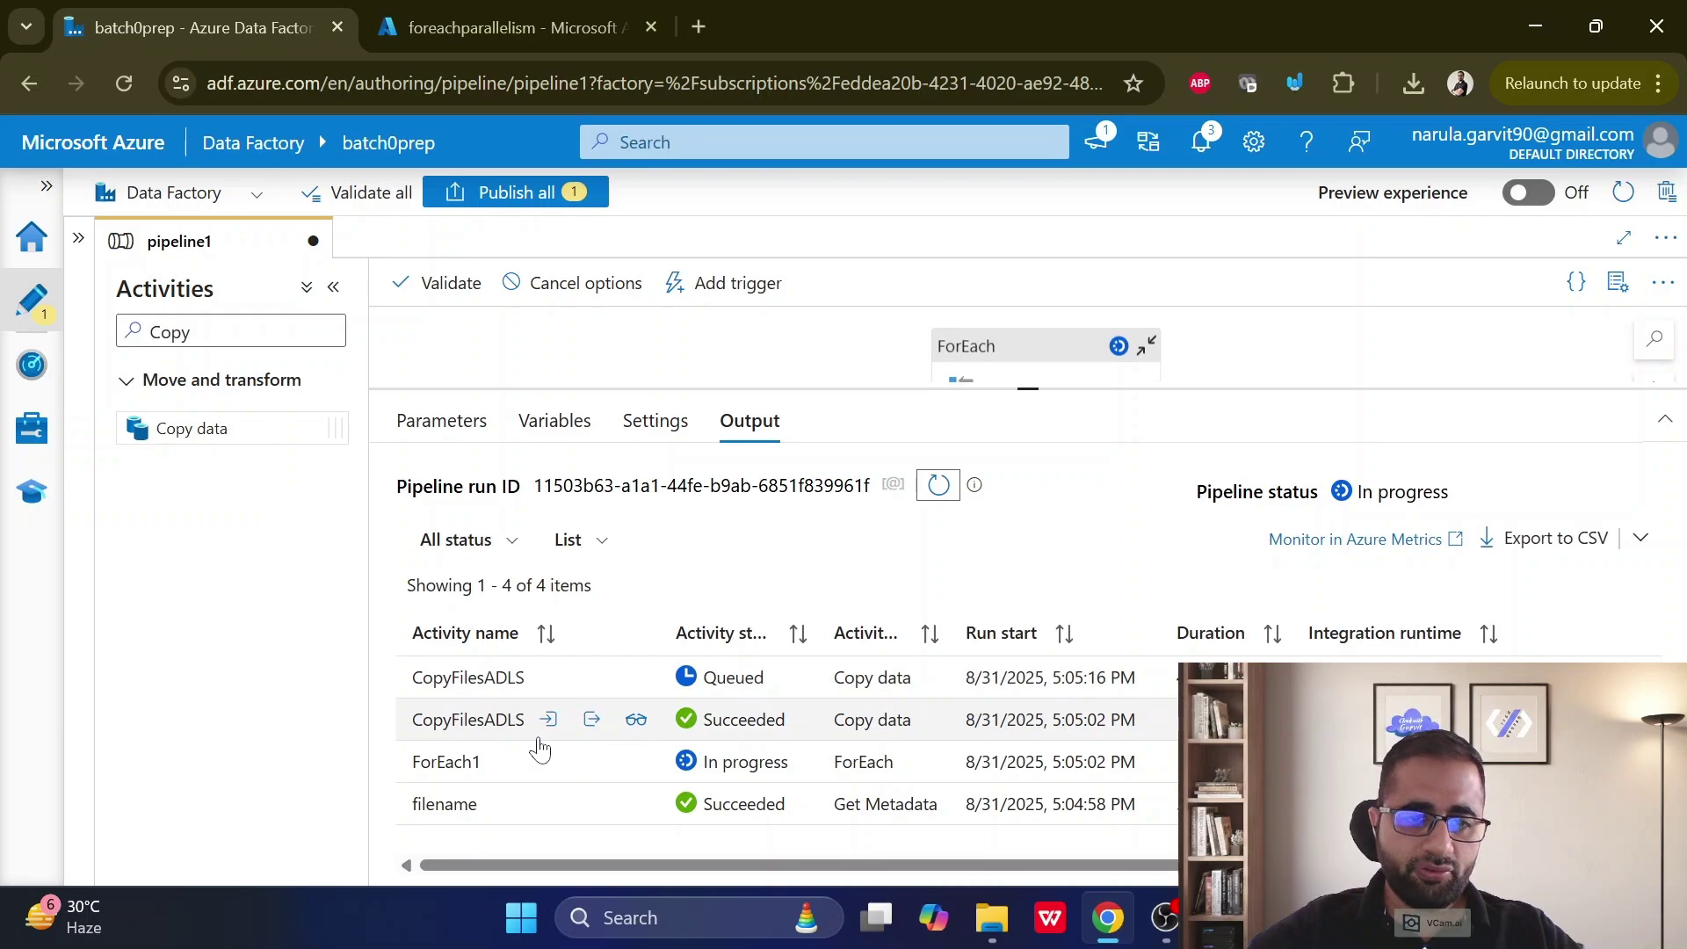
left_click(950, 485)
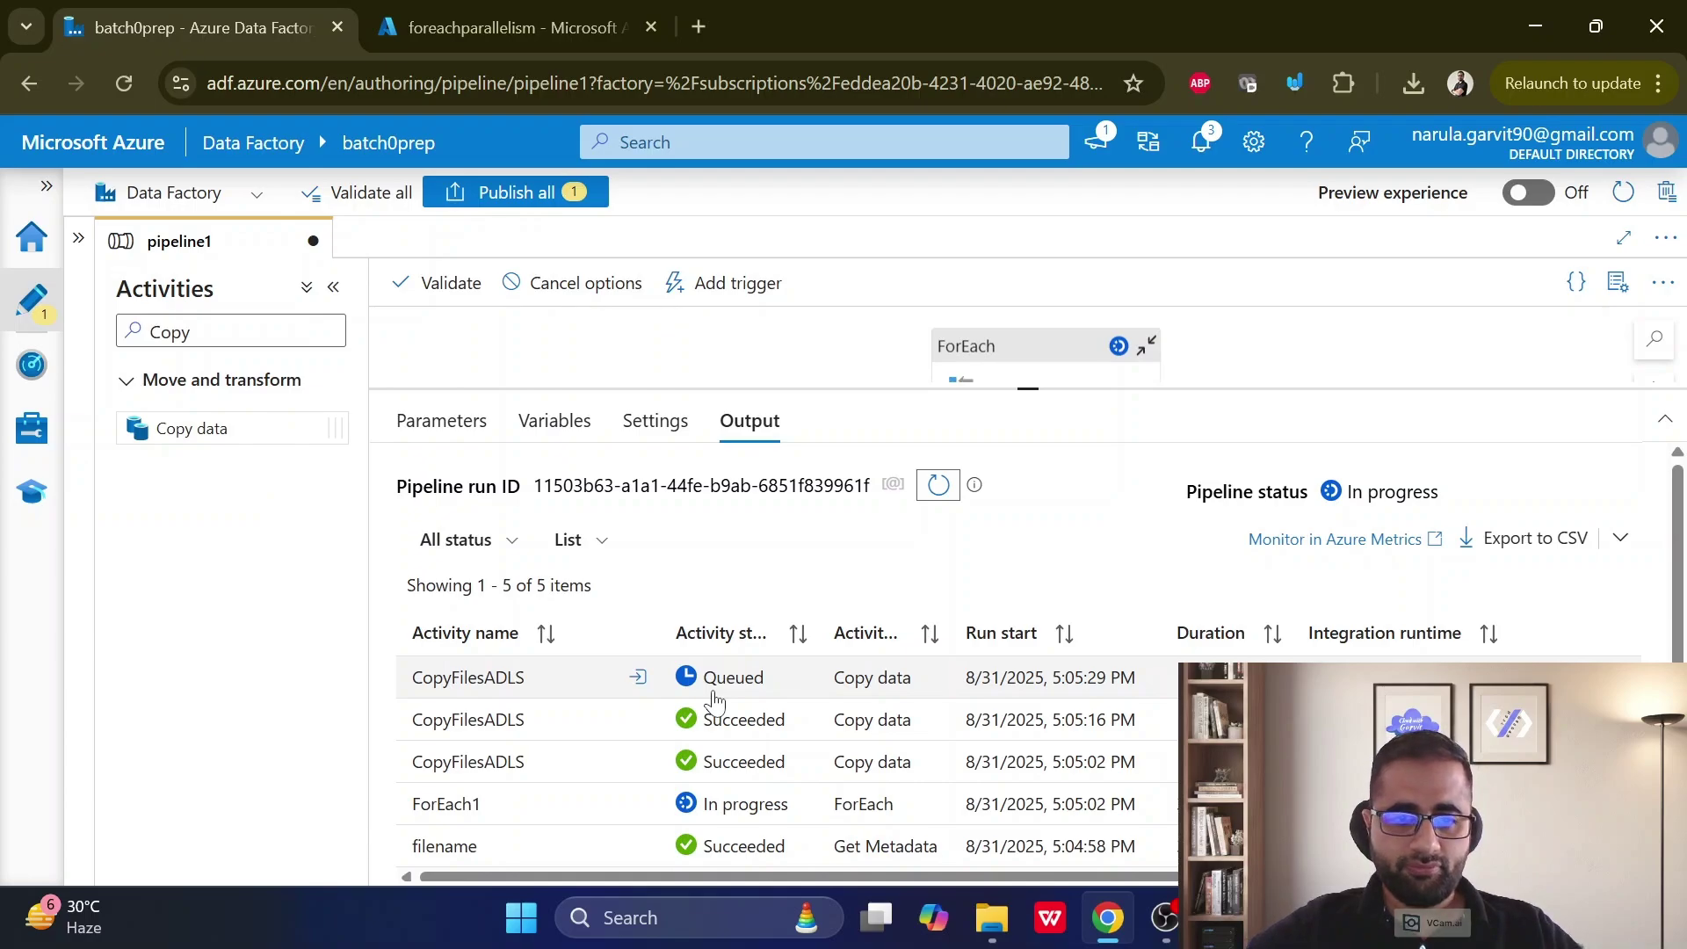
left_click(938, 484)
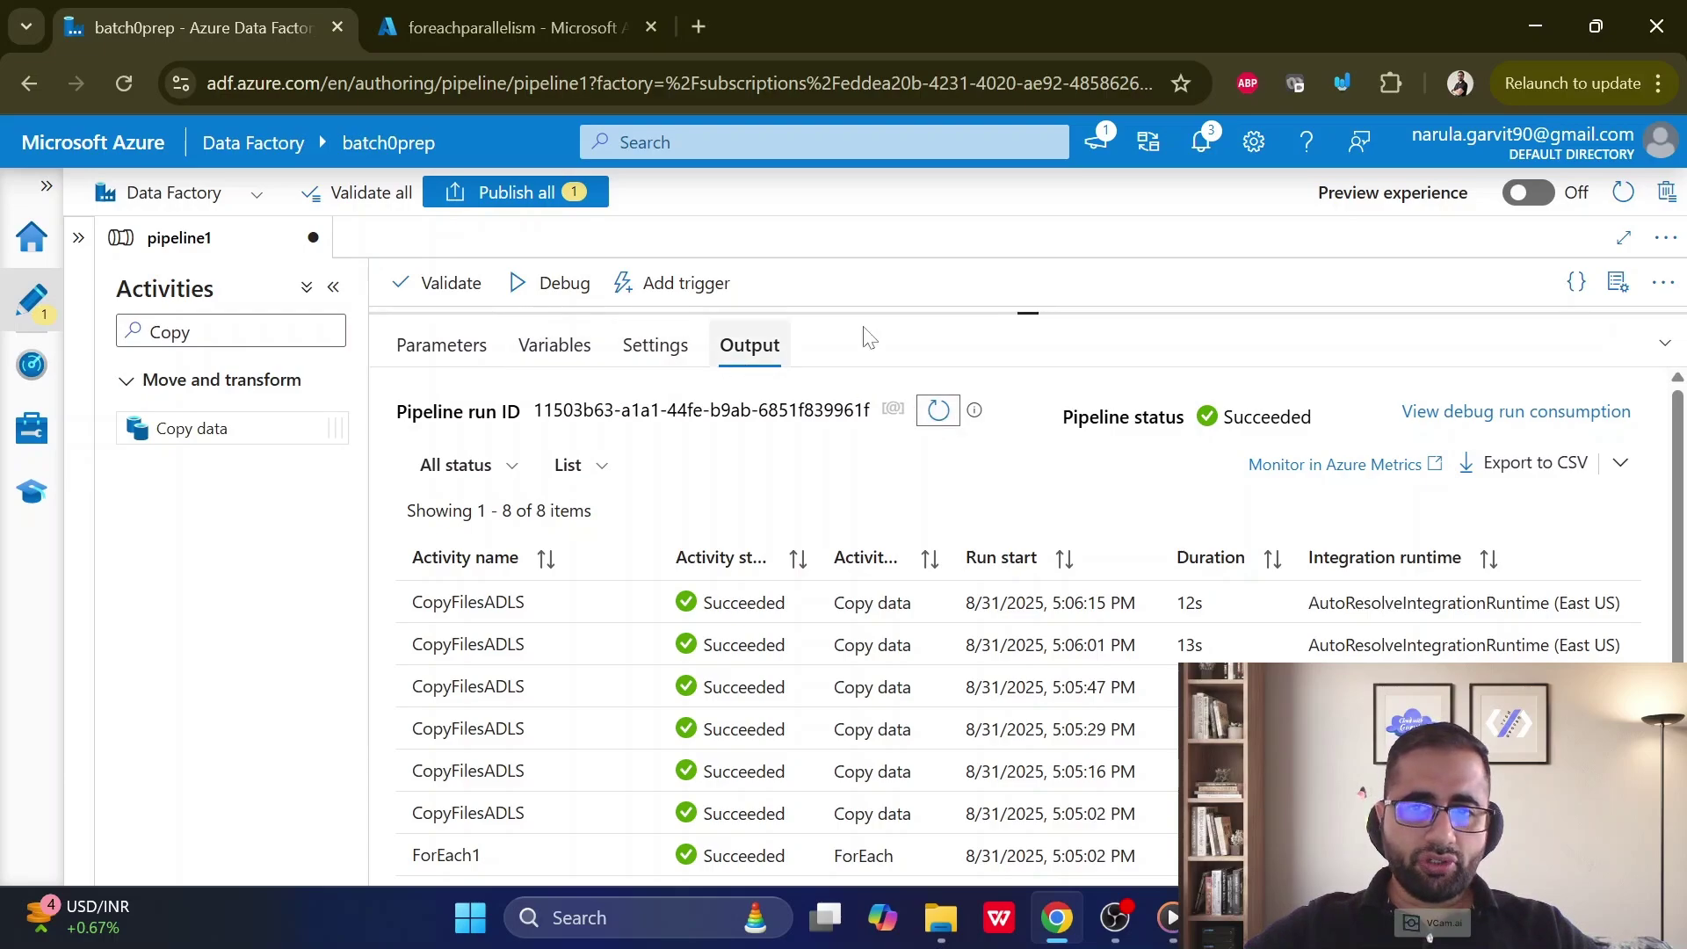
- Turn off sequential execution in the settings of the ForEach1 activity
left_click_drag(1024, 314, 1024, 587)
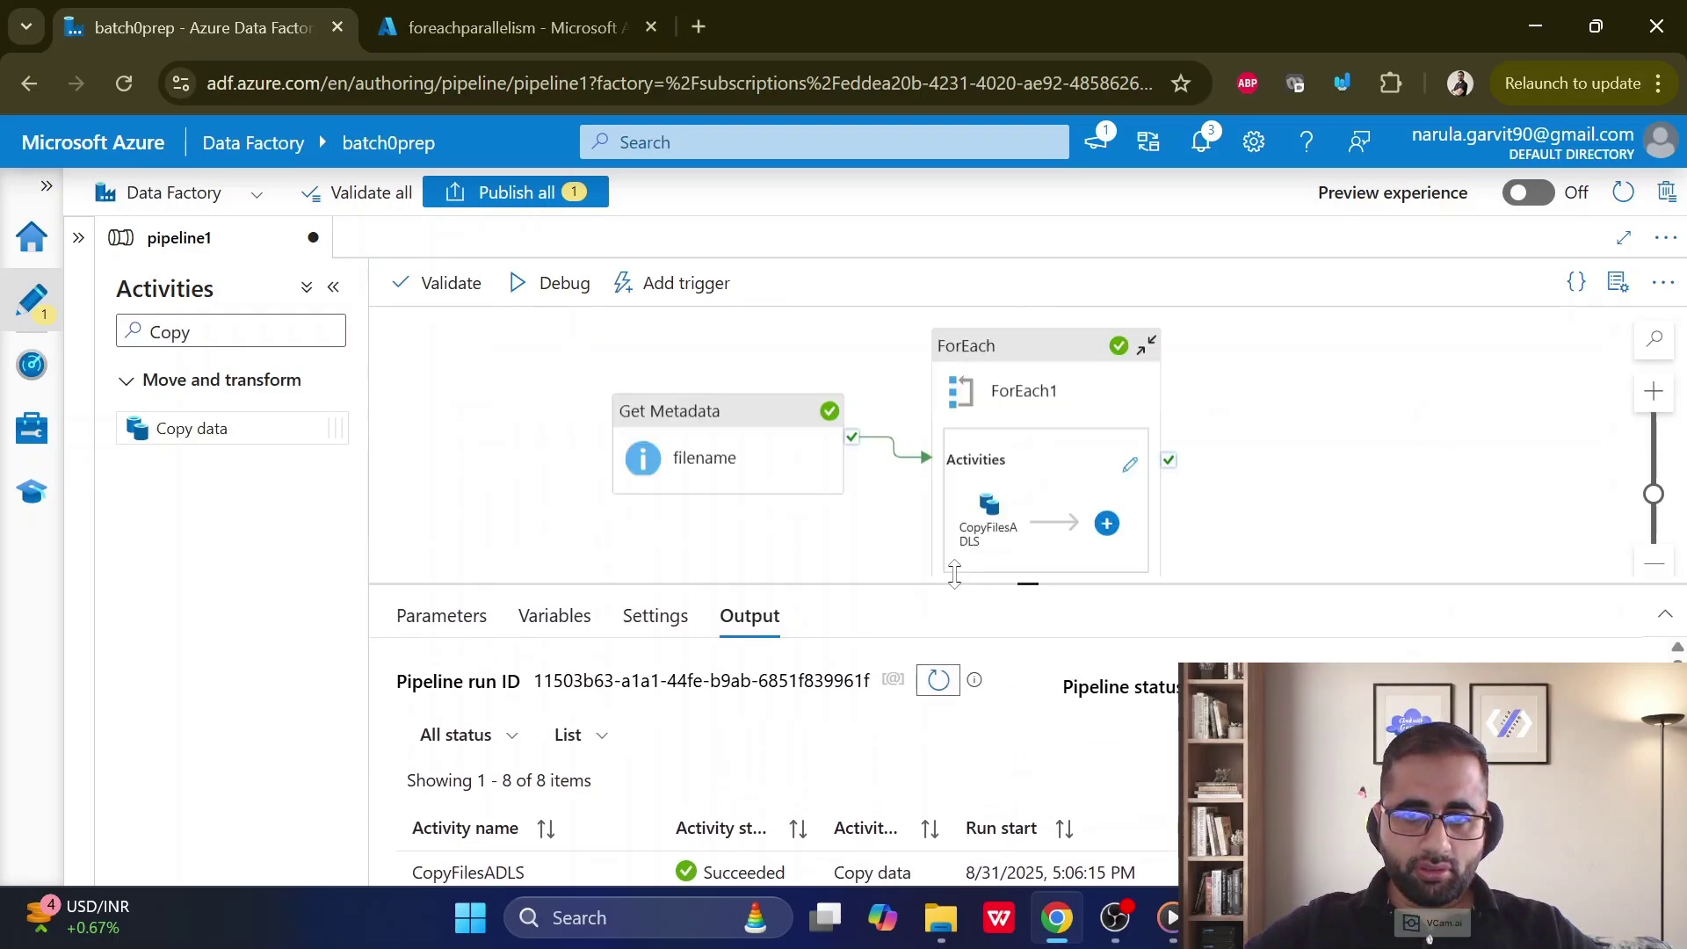
left_click(467, 463)
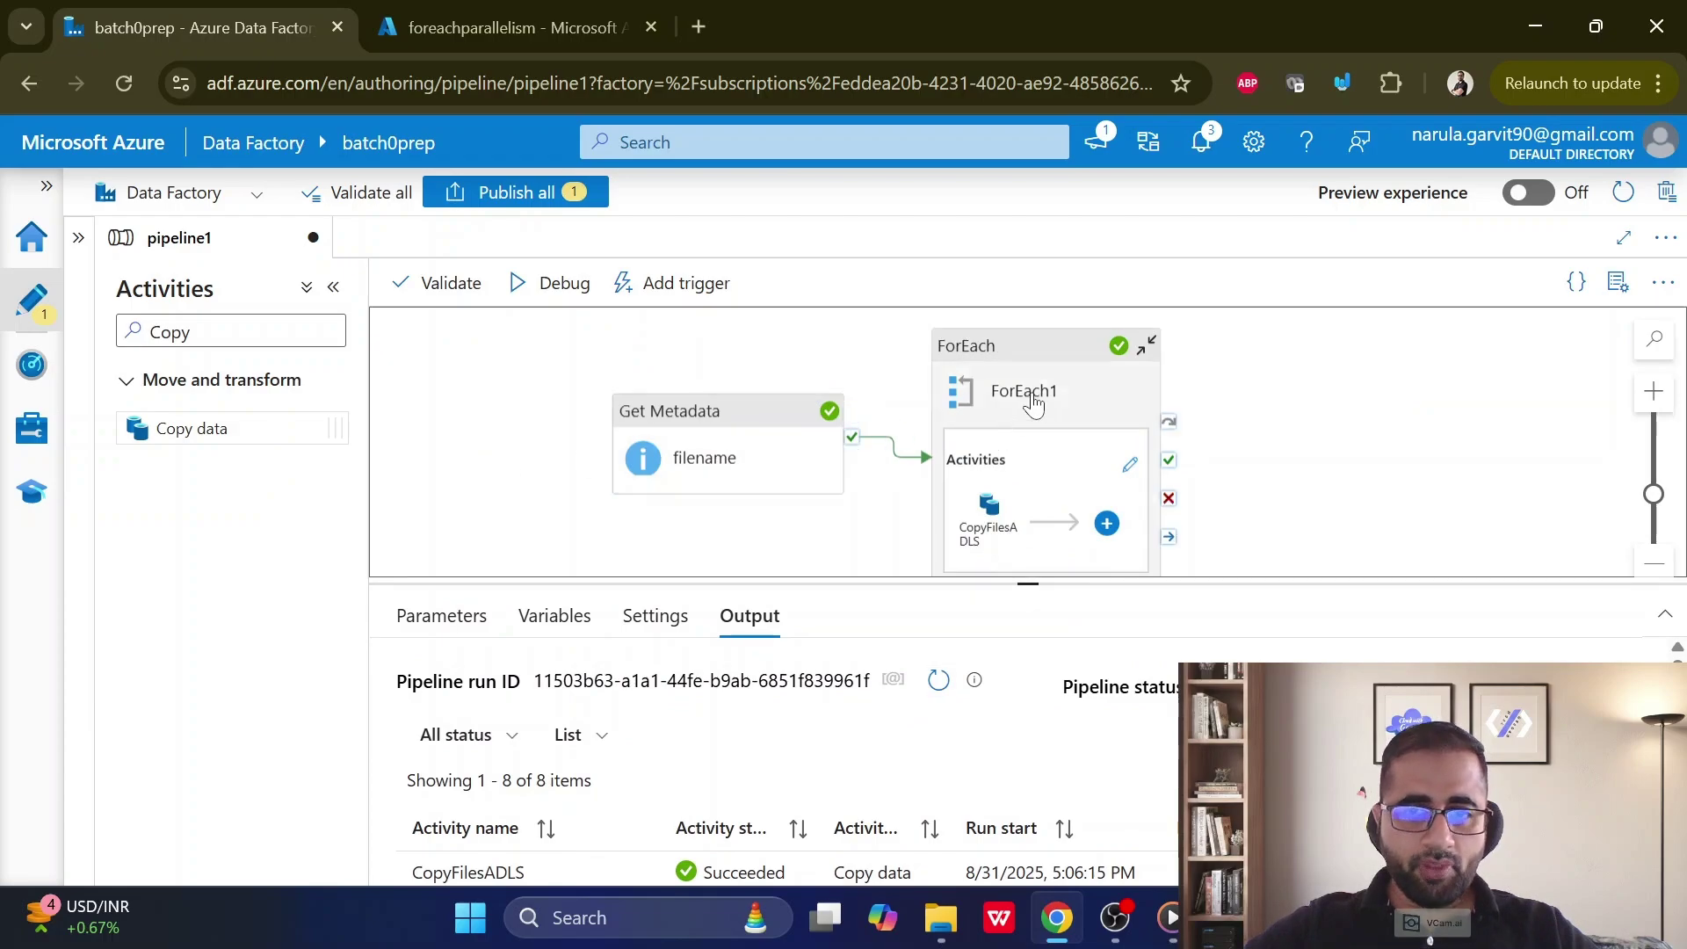
left_click(1040, 351)
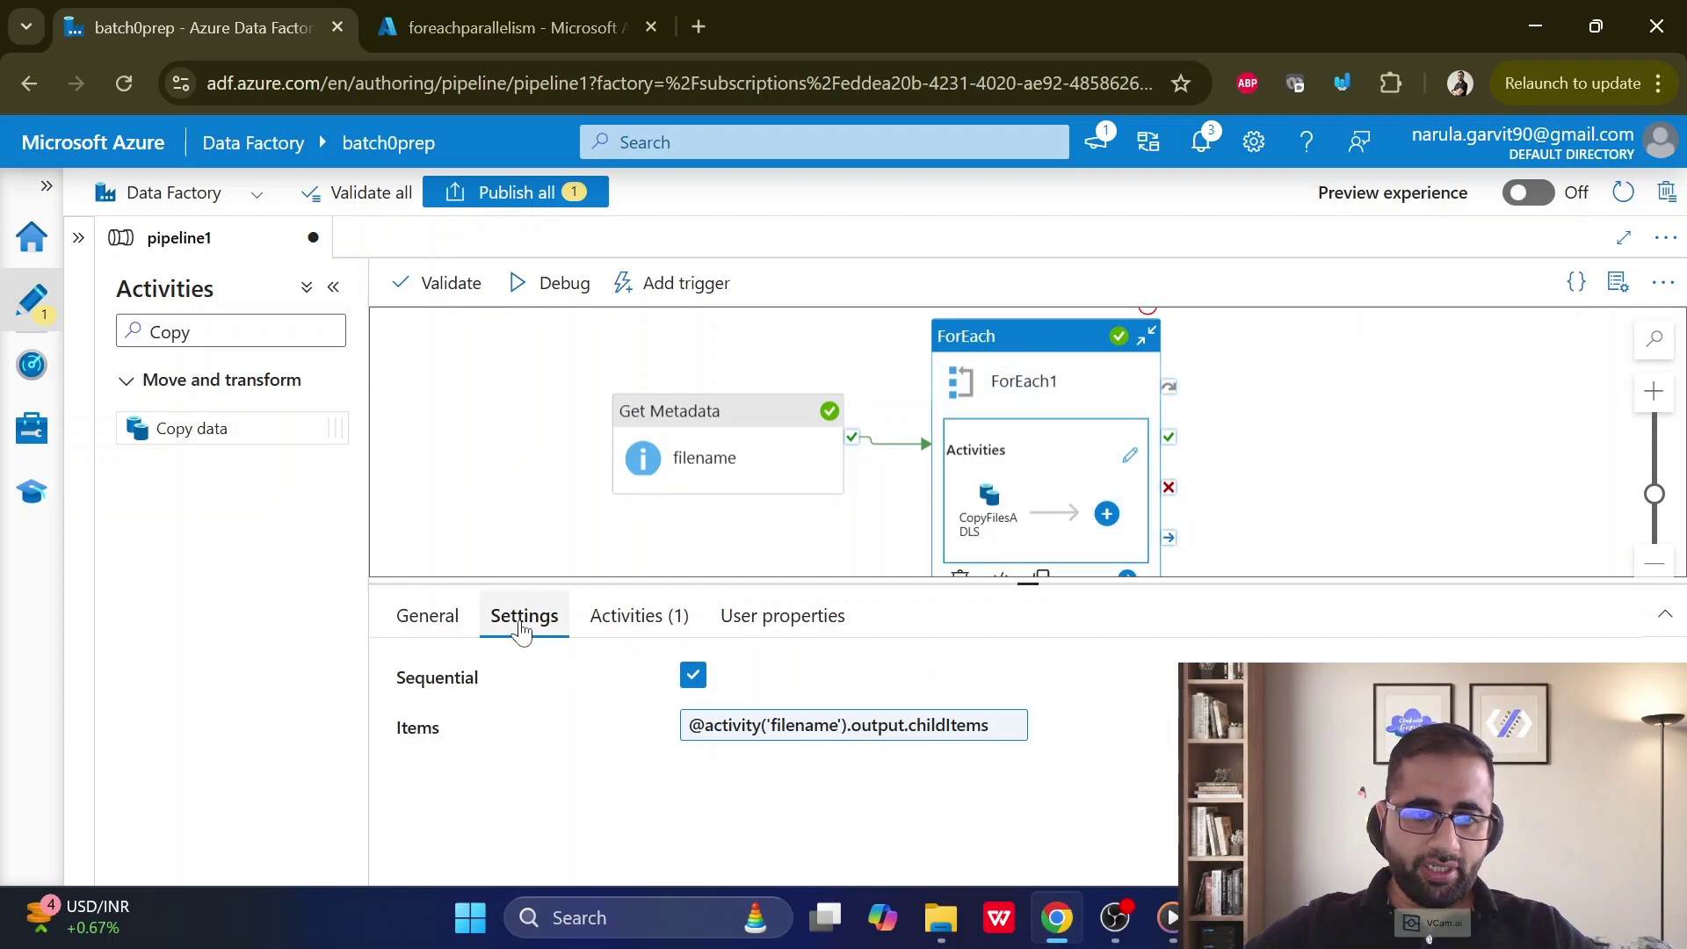
left_click(693, 675)
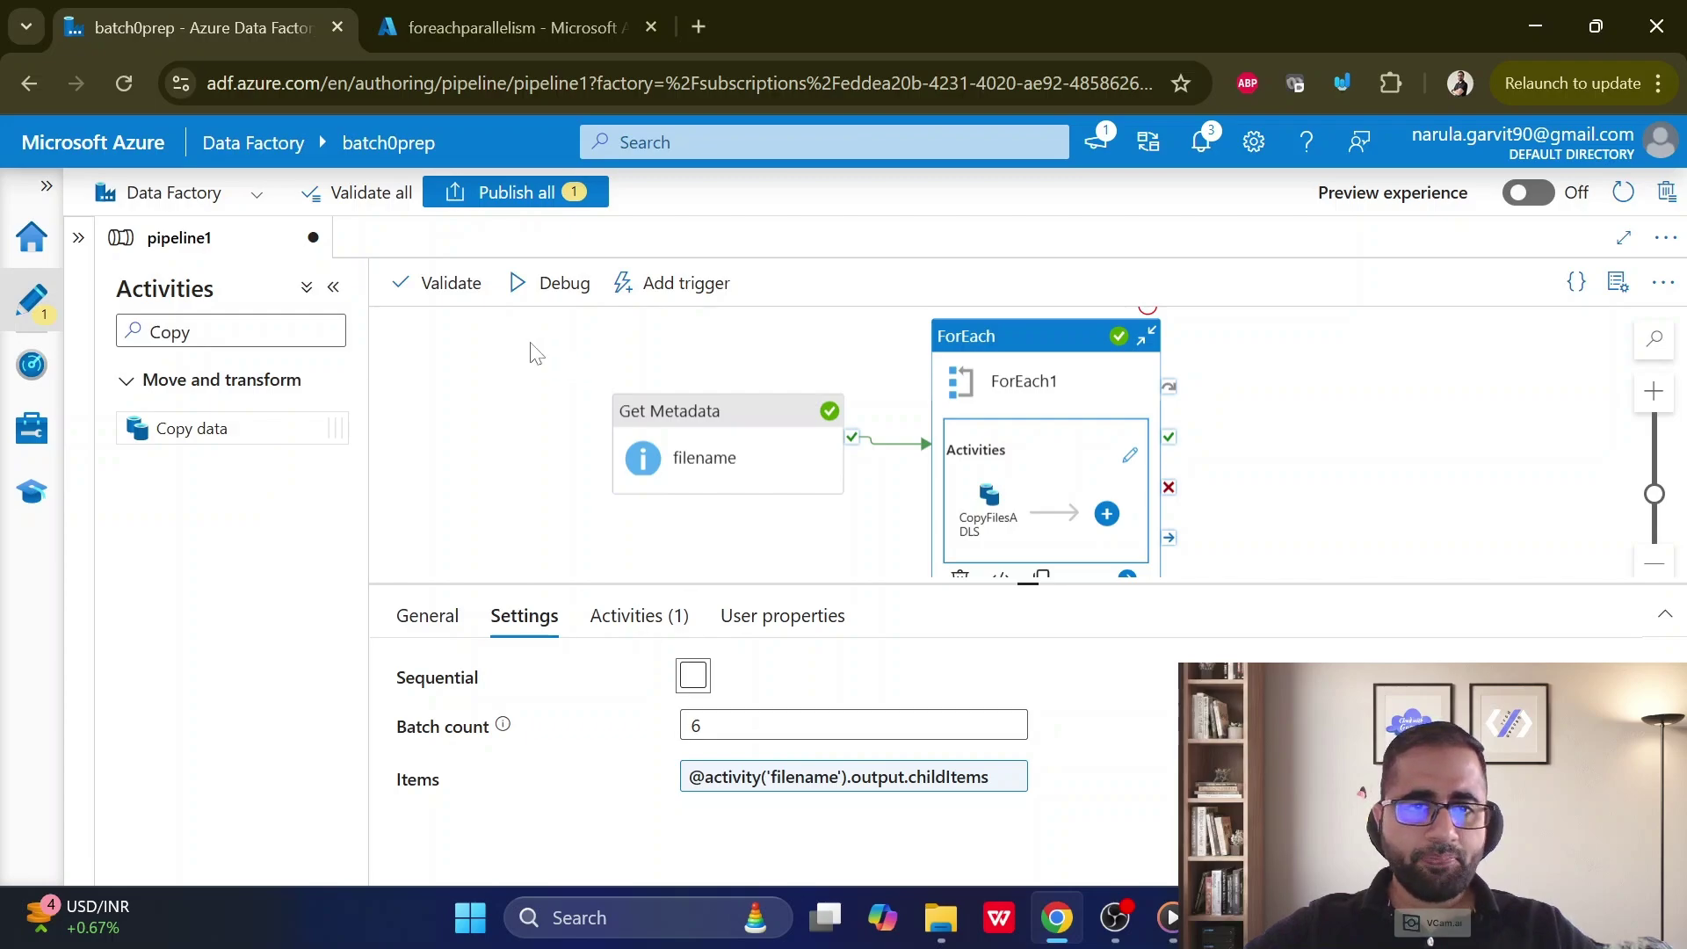
- Debug-run pipeline1 with parallel ForEach iterations, refreshing the output to compare the start times and statuses of the CopyFilesADLS runs
left_click(546, 291)
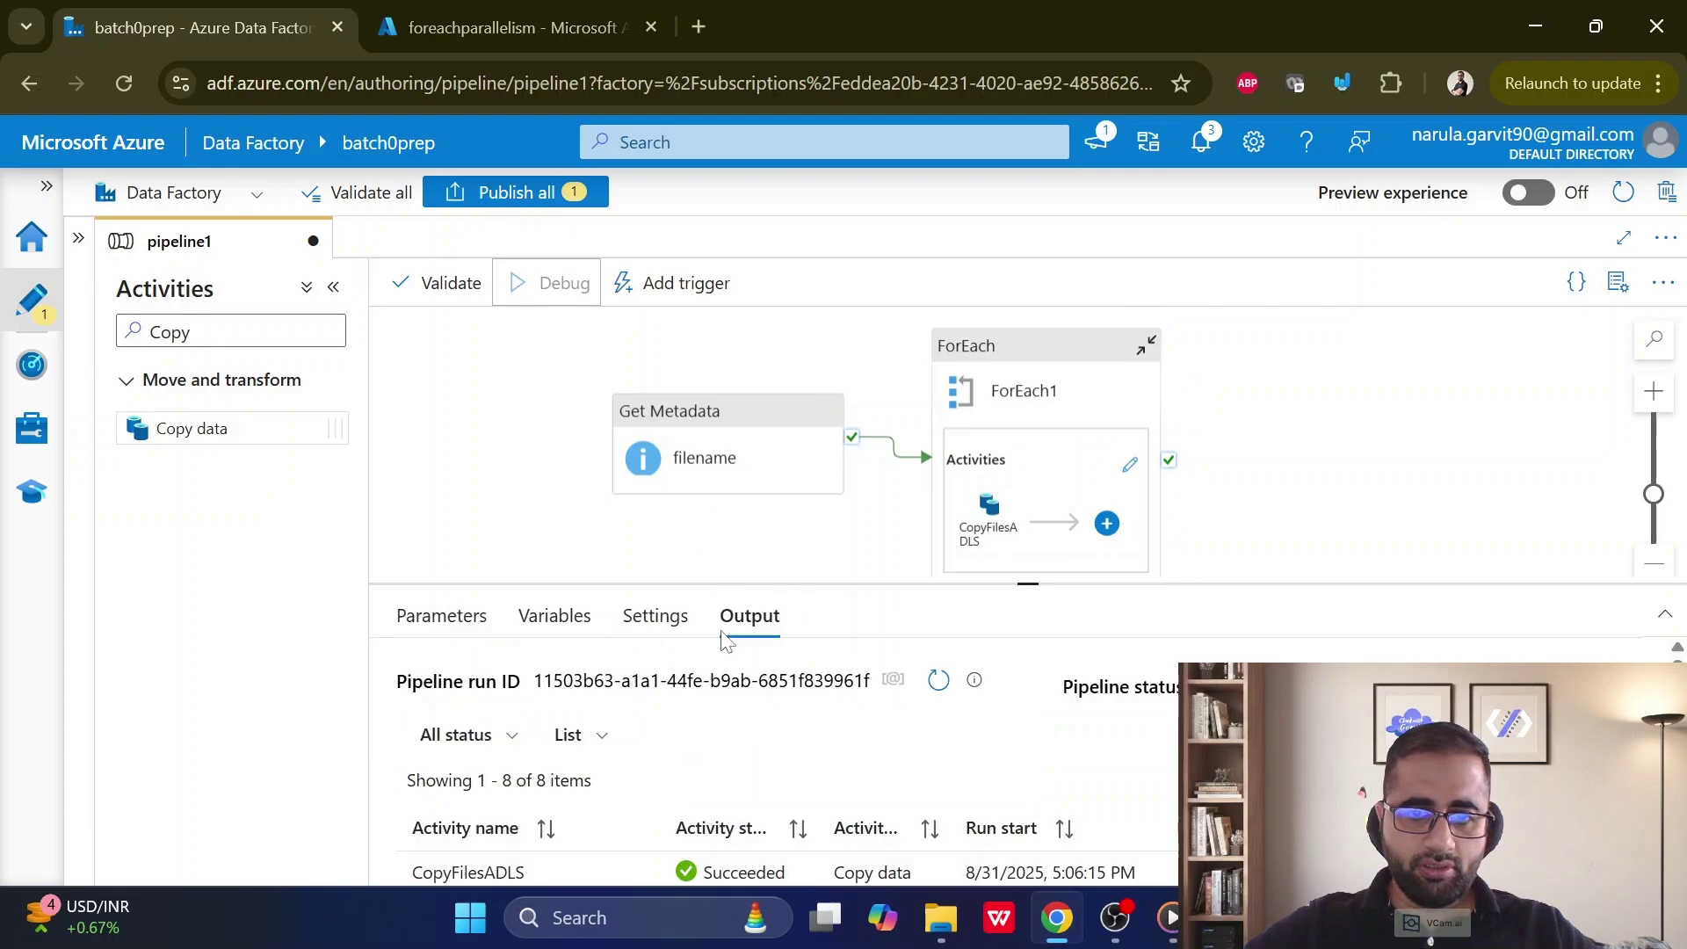
left_click_drag(1028, 581, 1028, 361)
left_click(946, 458)
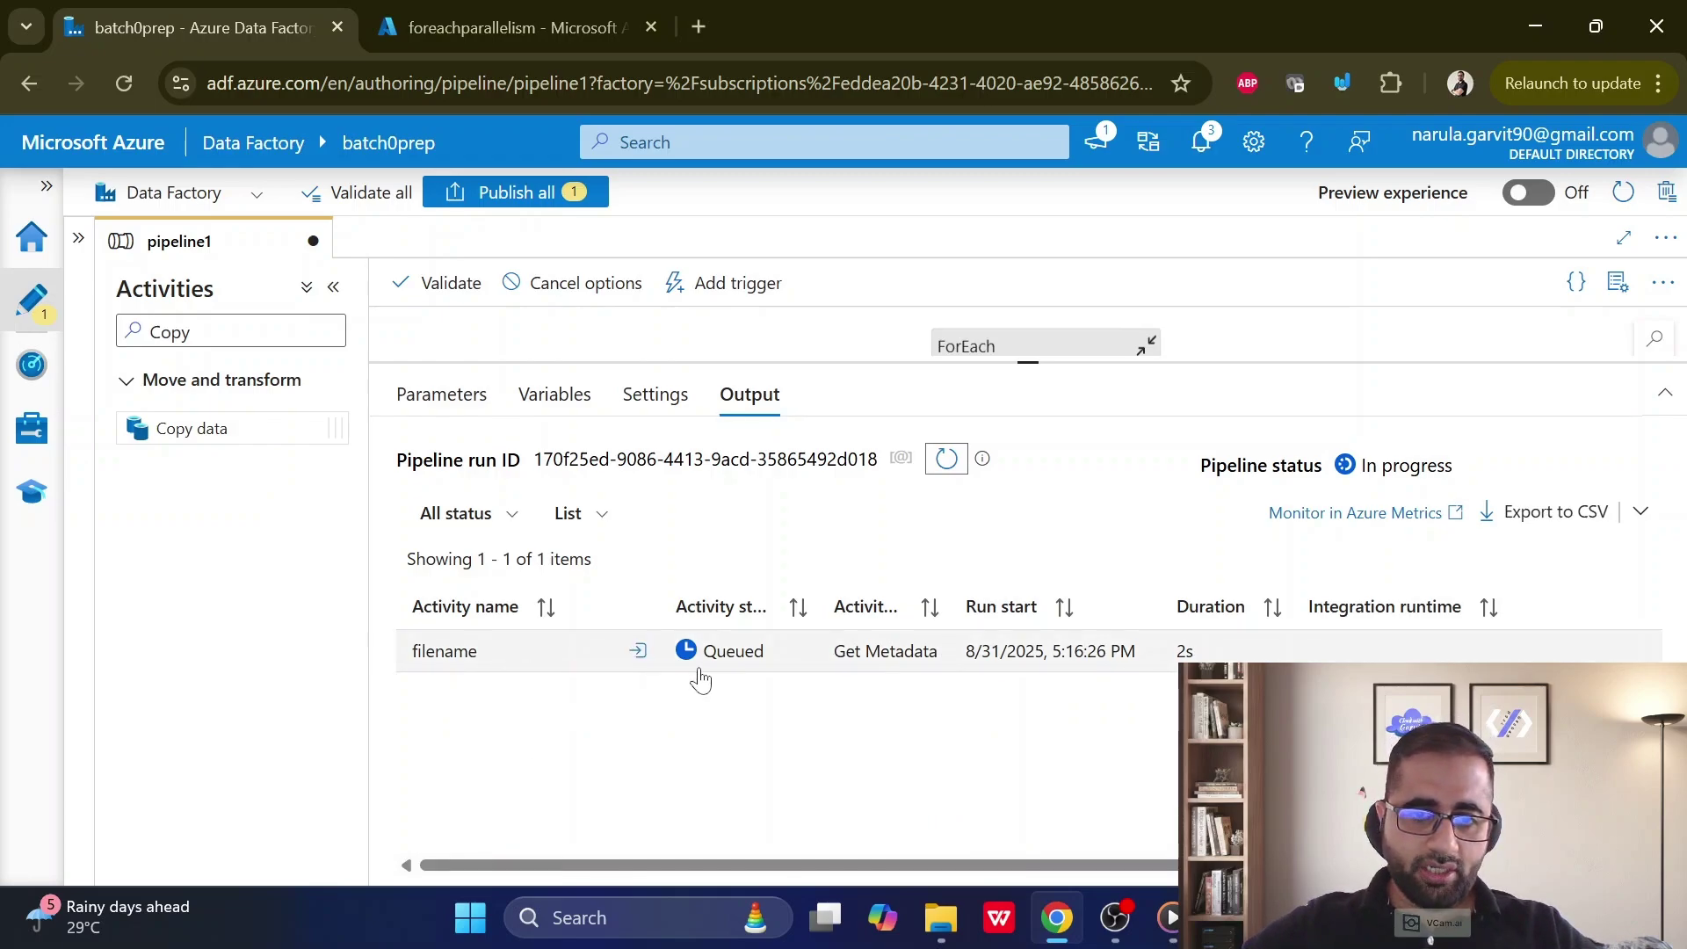
left_click(946, 461)
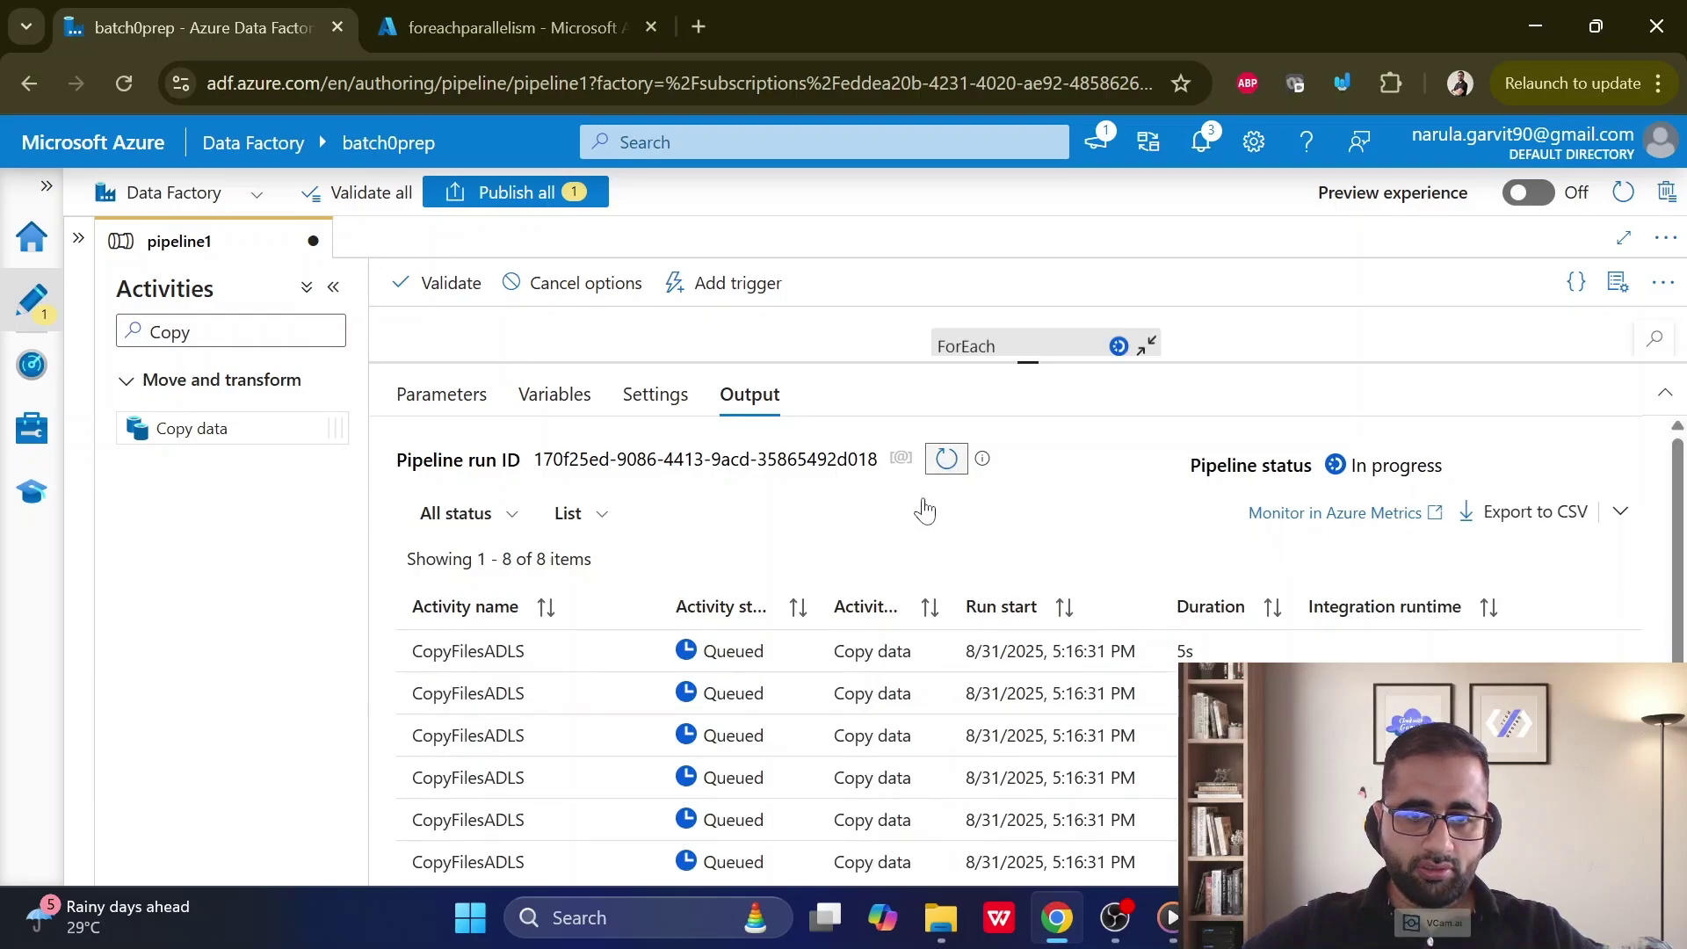
scroll(776, 681, "down", 1)
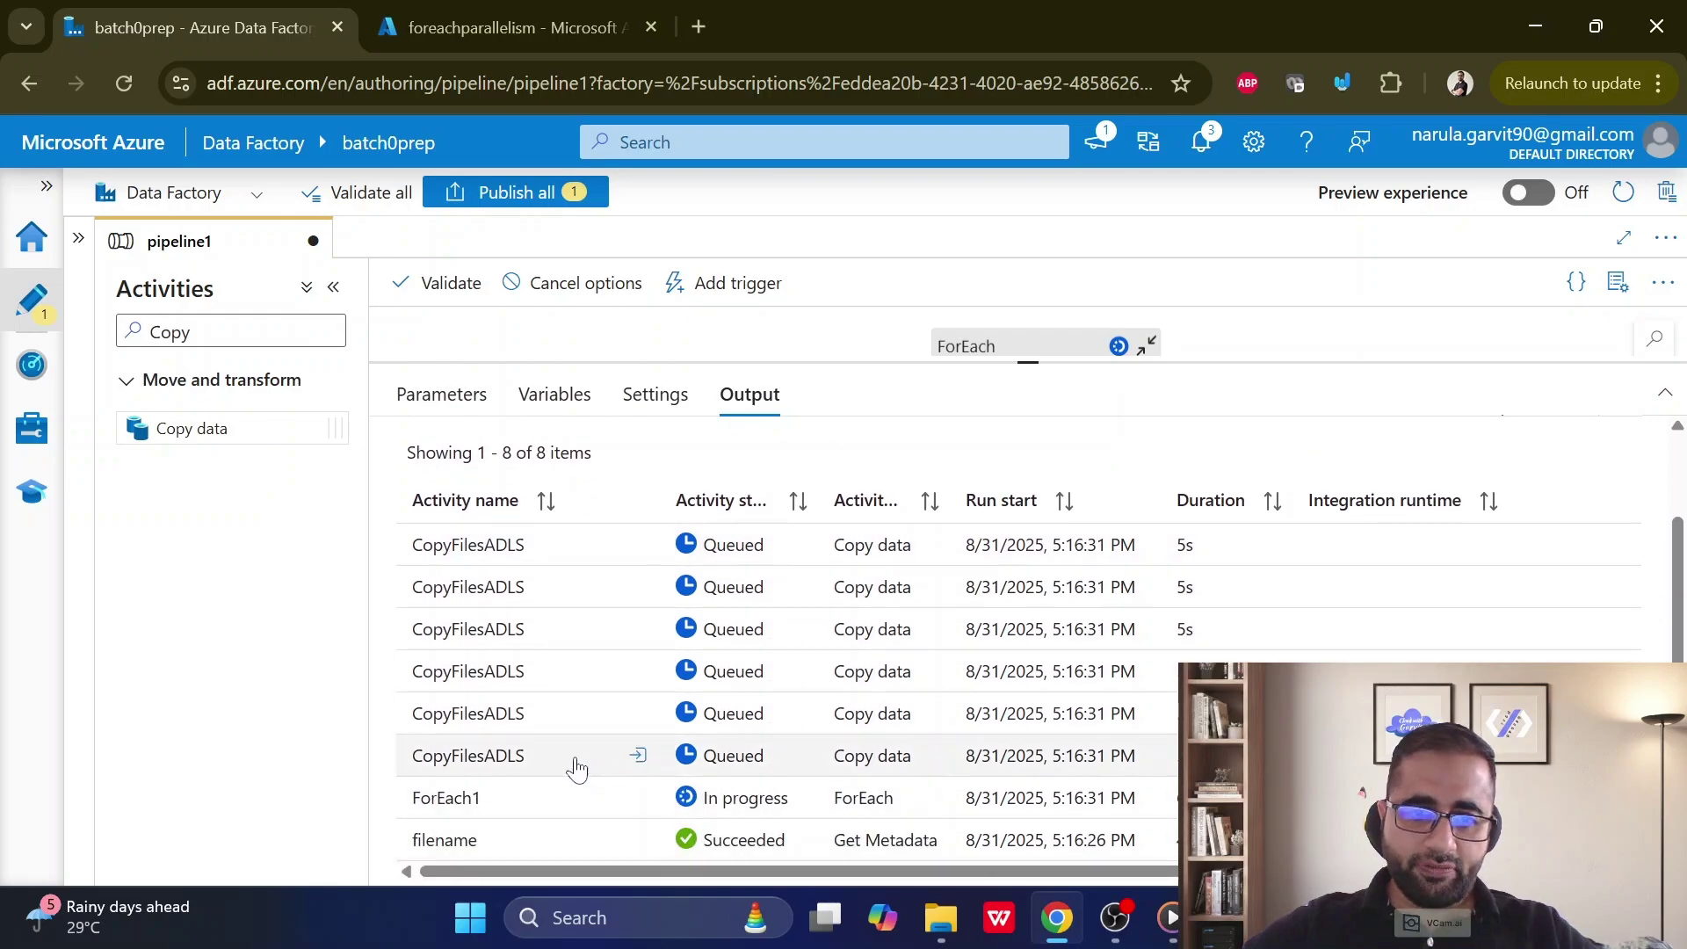
scroll(572, 766, "up", 2)
scroll(576, 821, "down", 2)
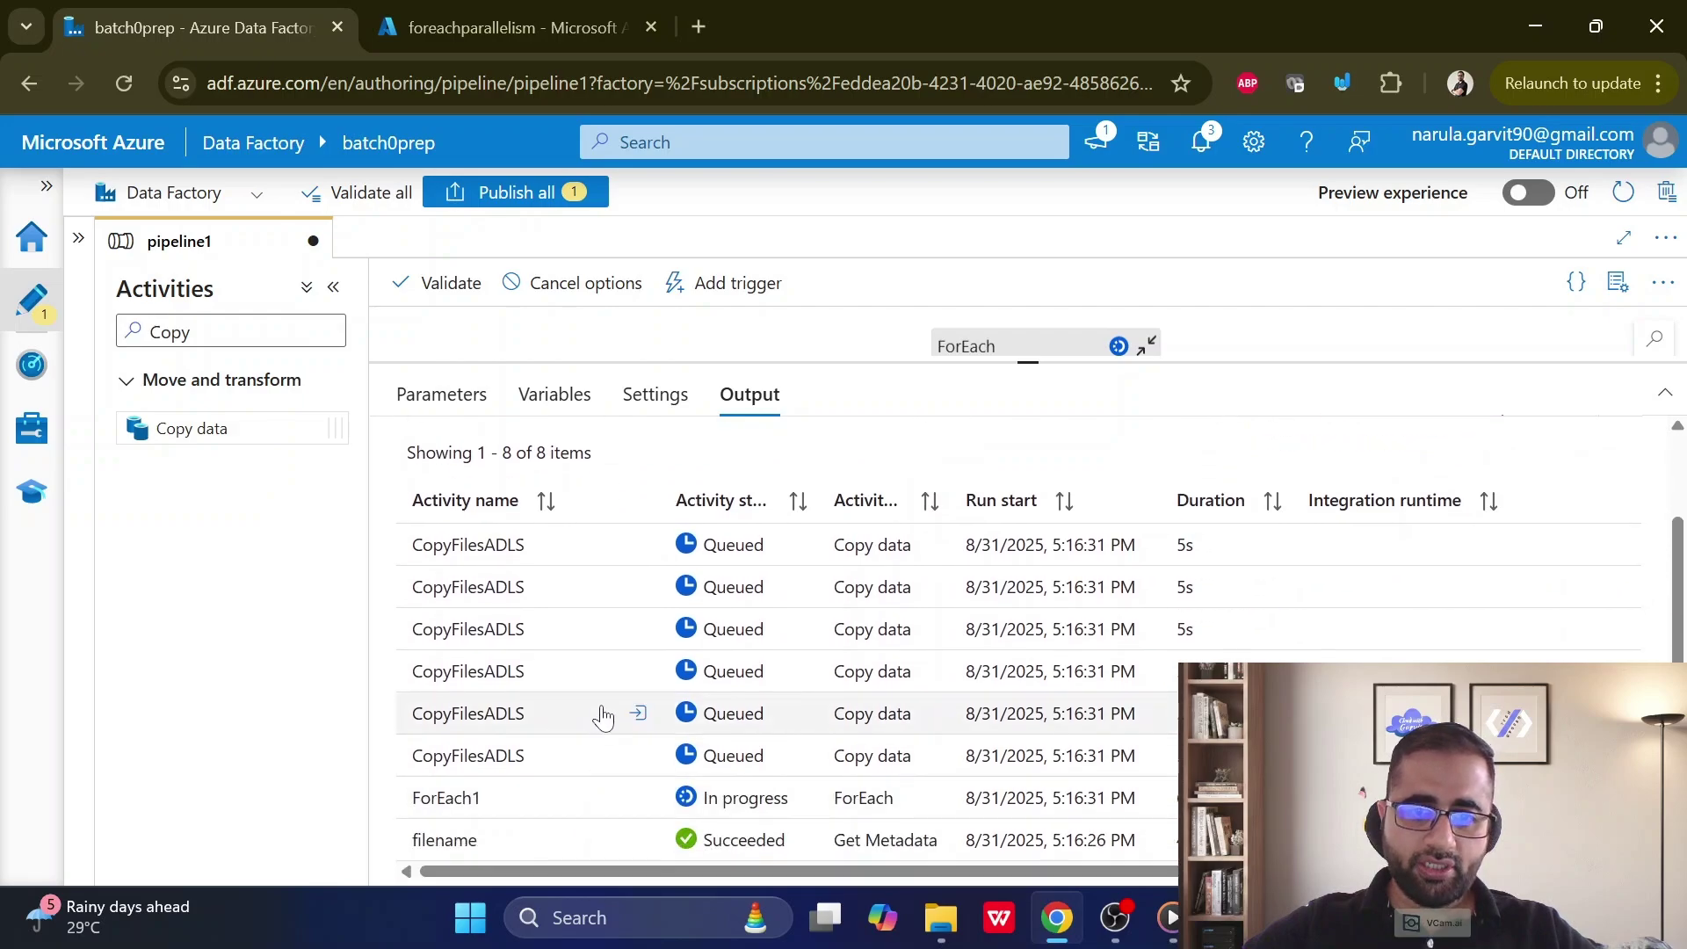
scroll(851, 444, "up", 2)
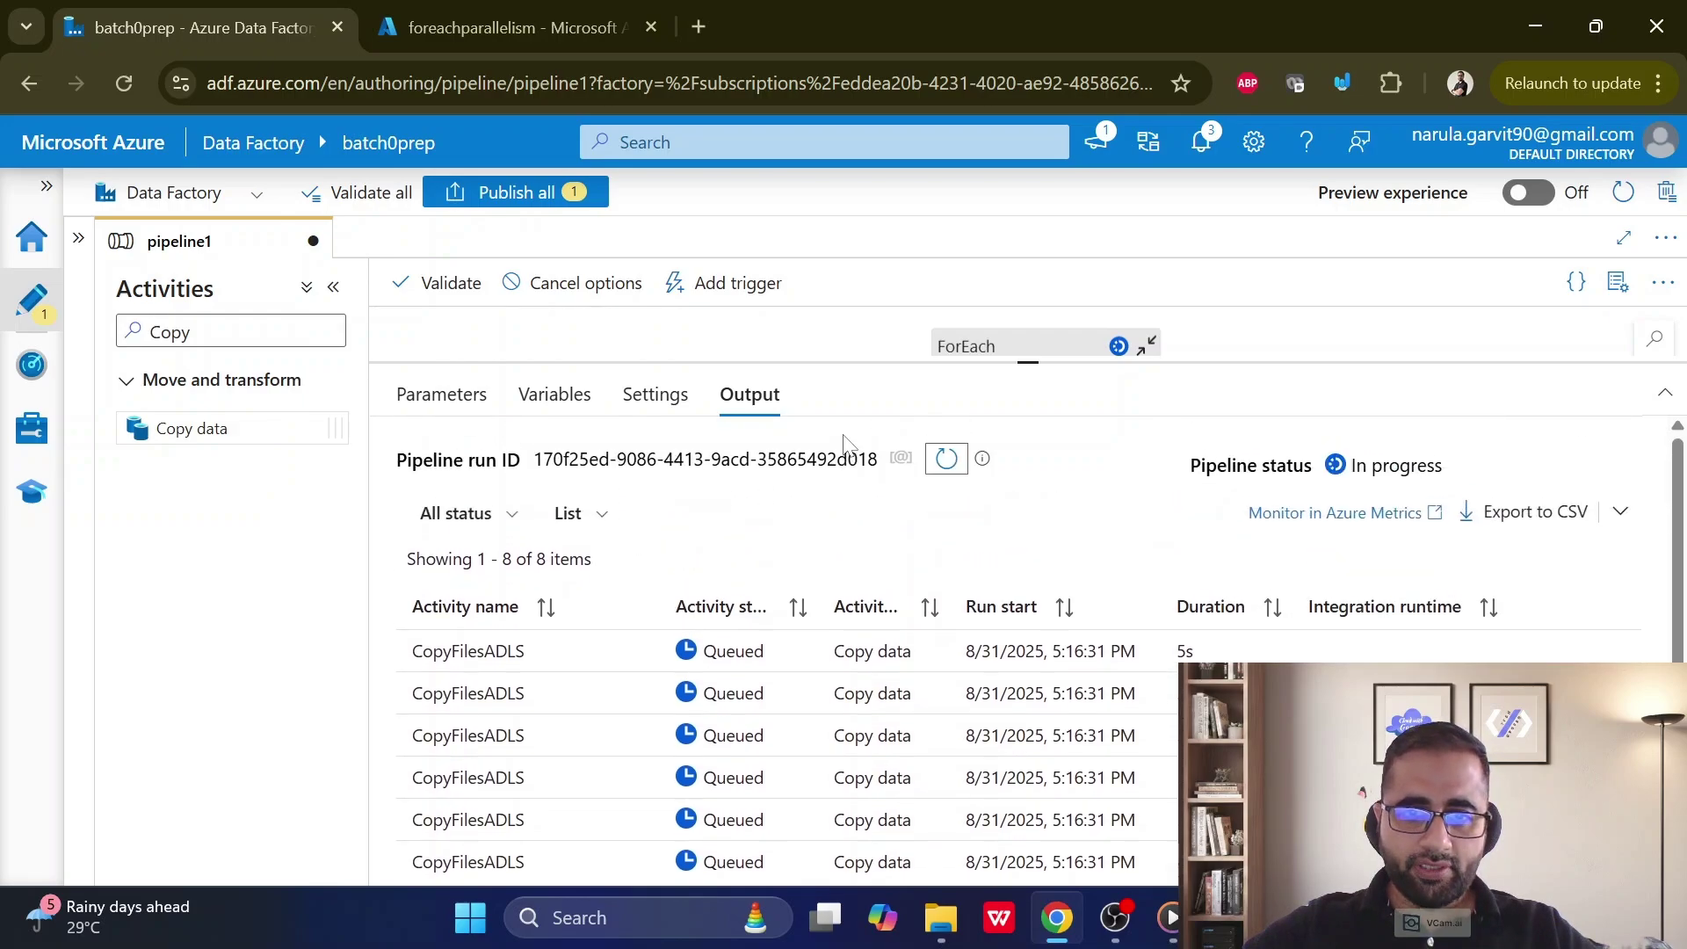
left_click(948, 462)
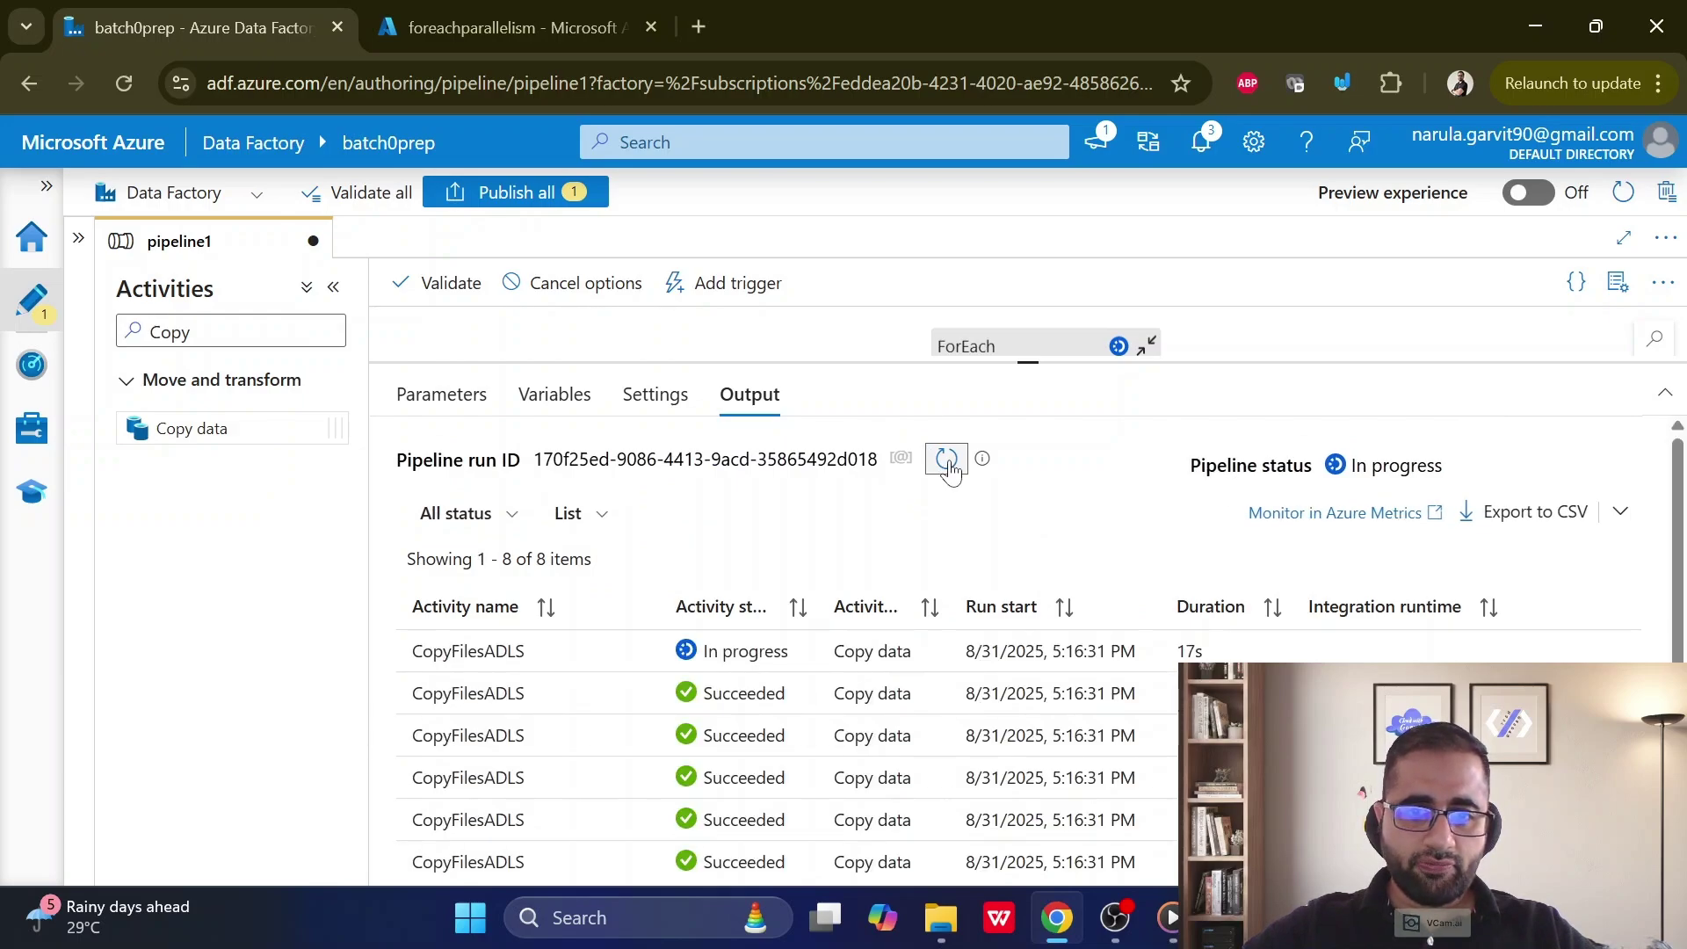
left_click(948, 462)
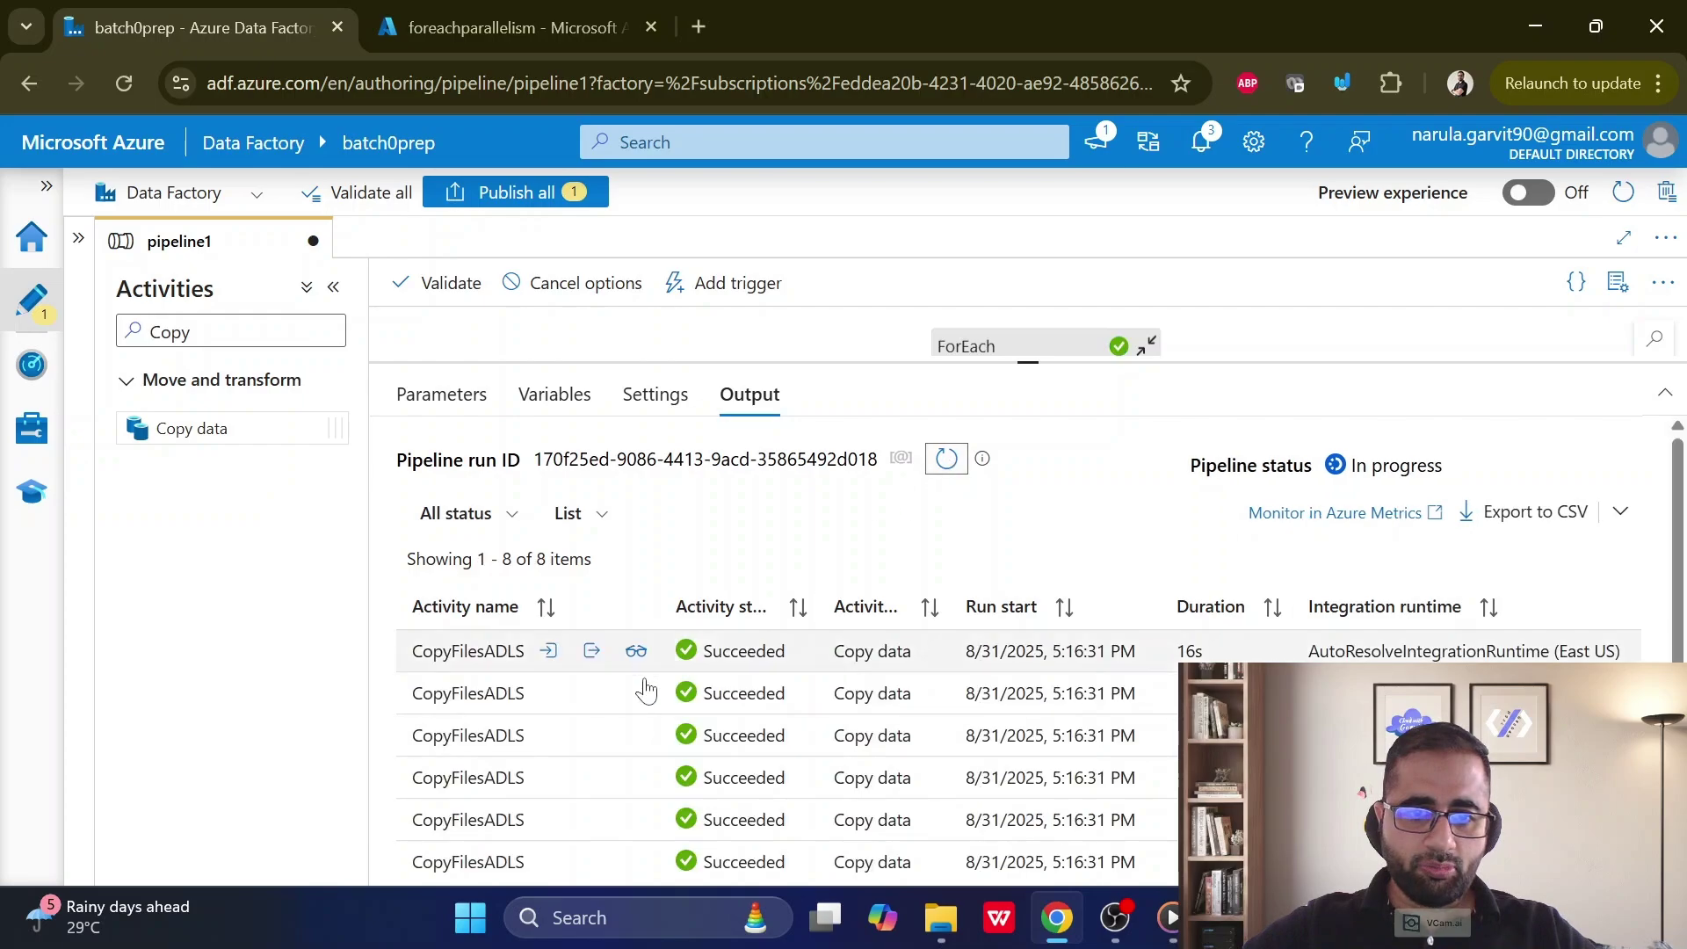
scroll(615, 702, "down", 2)
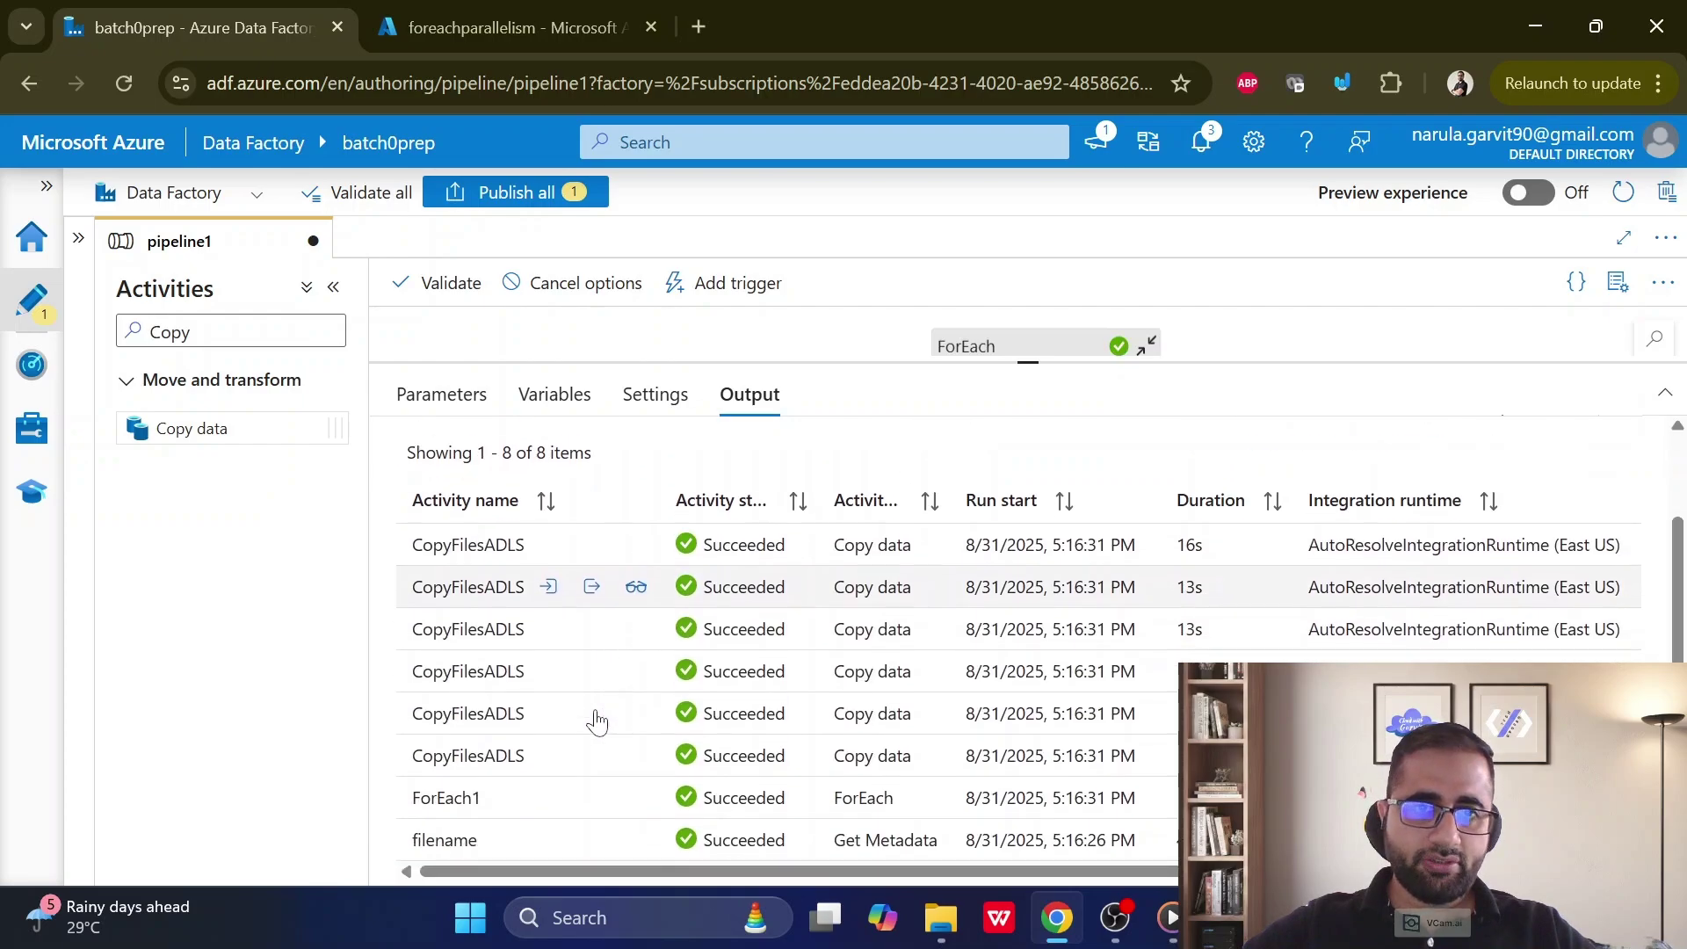
- Switch to the foreachparallelism container in the Azure portal and check the target folder for the copied files
left_click(455, 24)
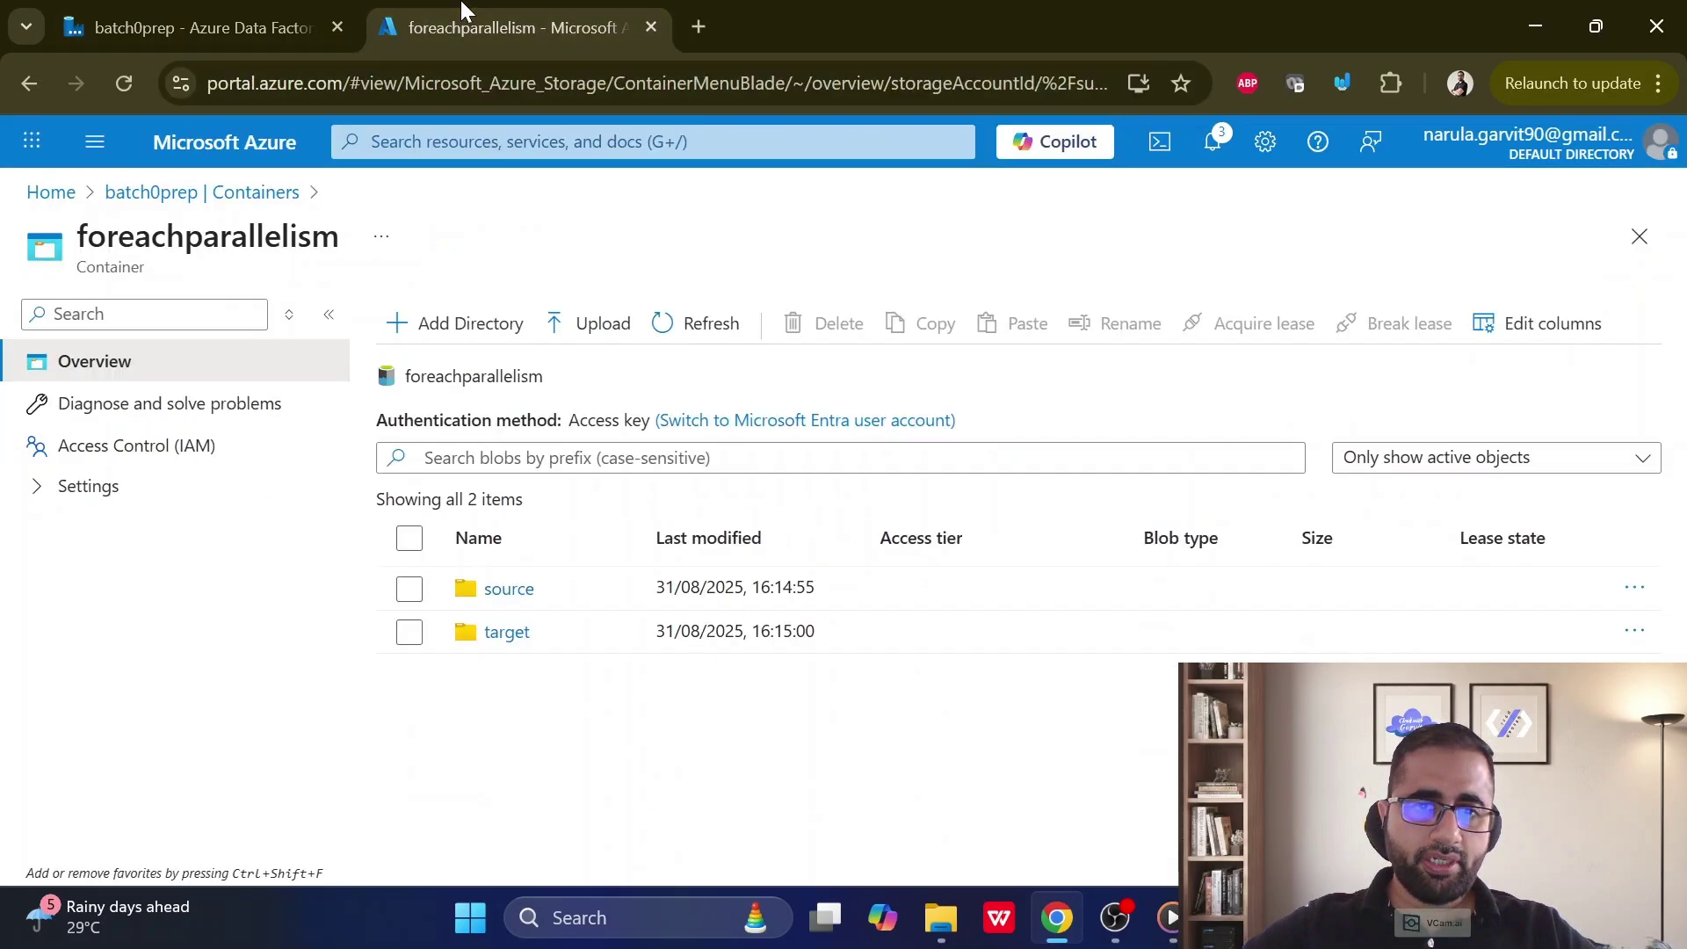
left_click(505, 635)
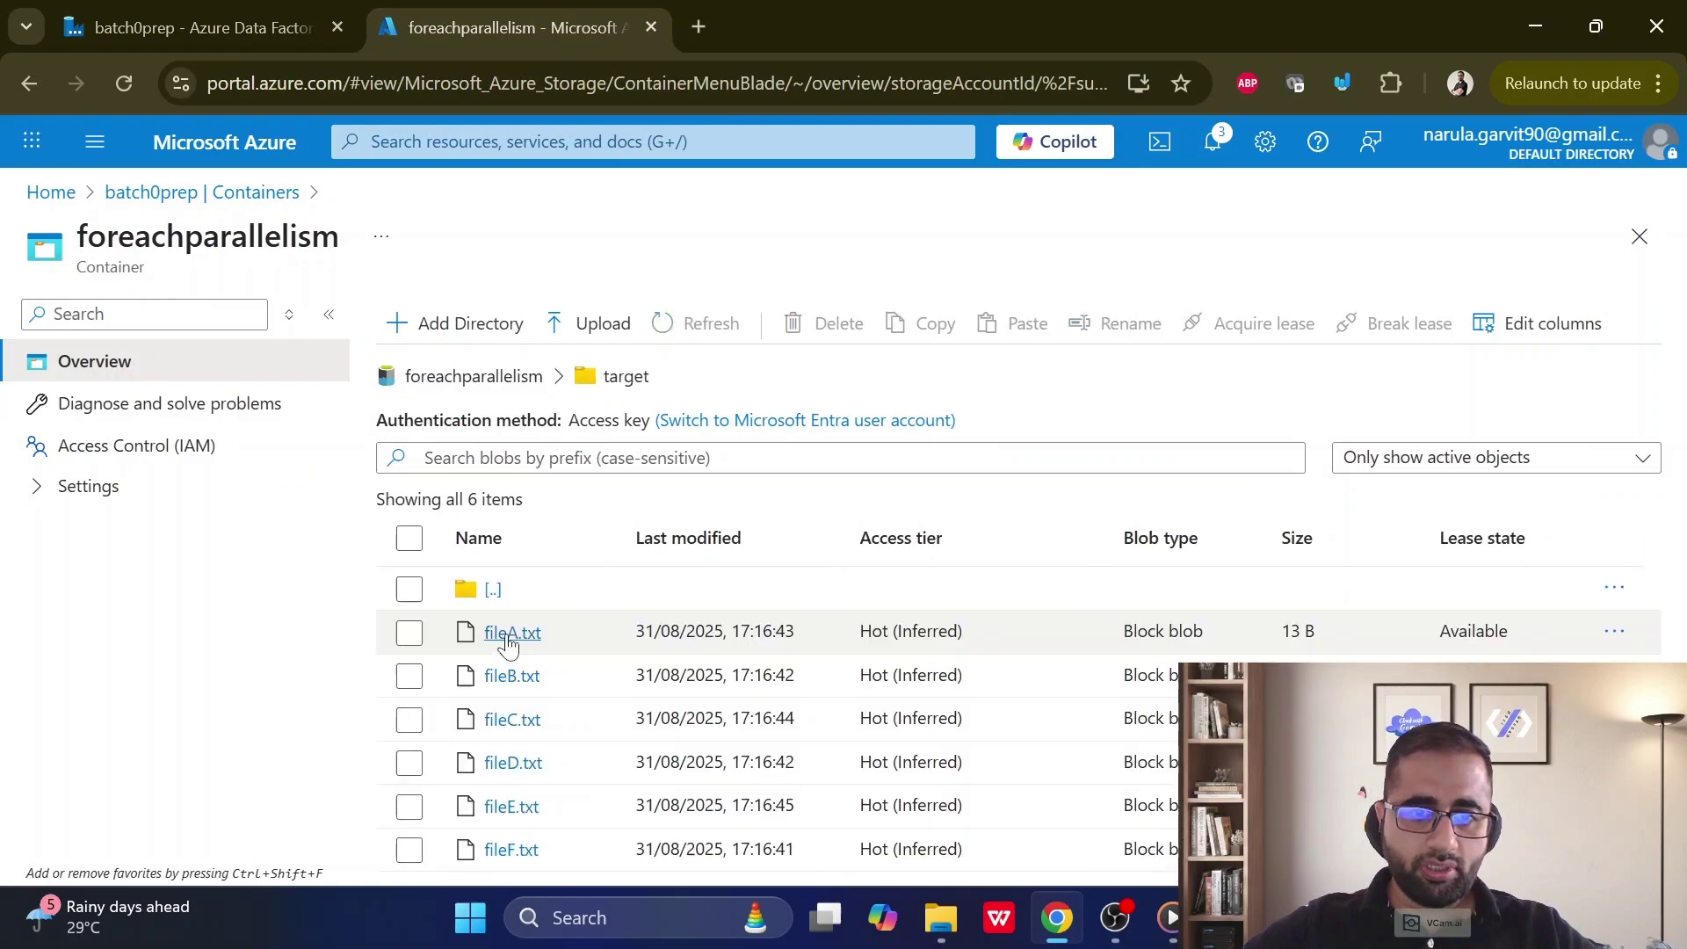